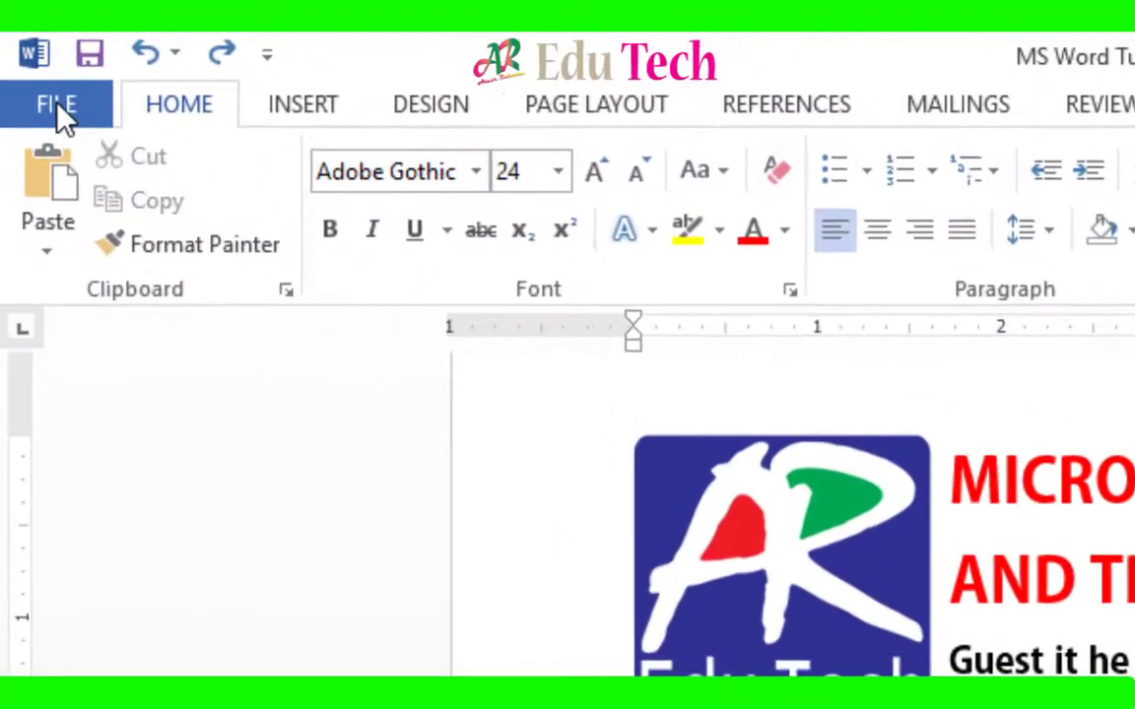
- Export the document as a PDF named '01. MS Word Tutorial .pdf' on the Desktop
{"action": "left_click", "coordinate": [42, 66]}
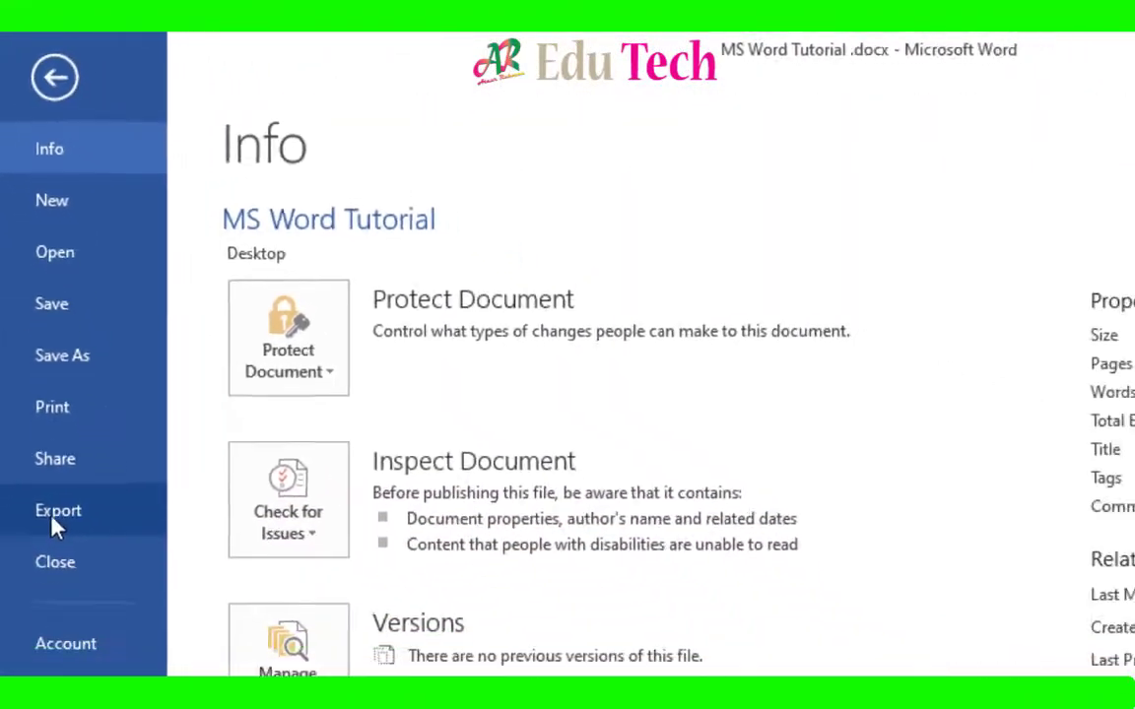
{"action": "left_click", "coordinate": [54, 522]}
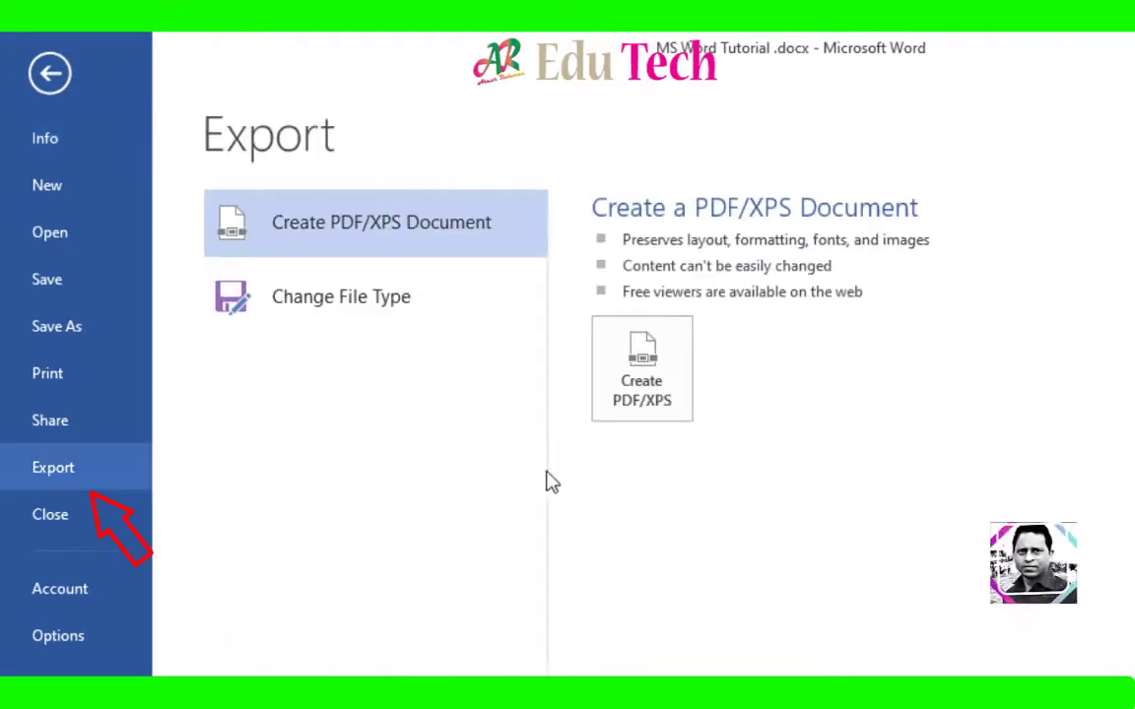
{"action": "left_click", "coordinate": [650, 390]}
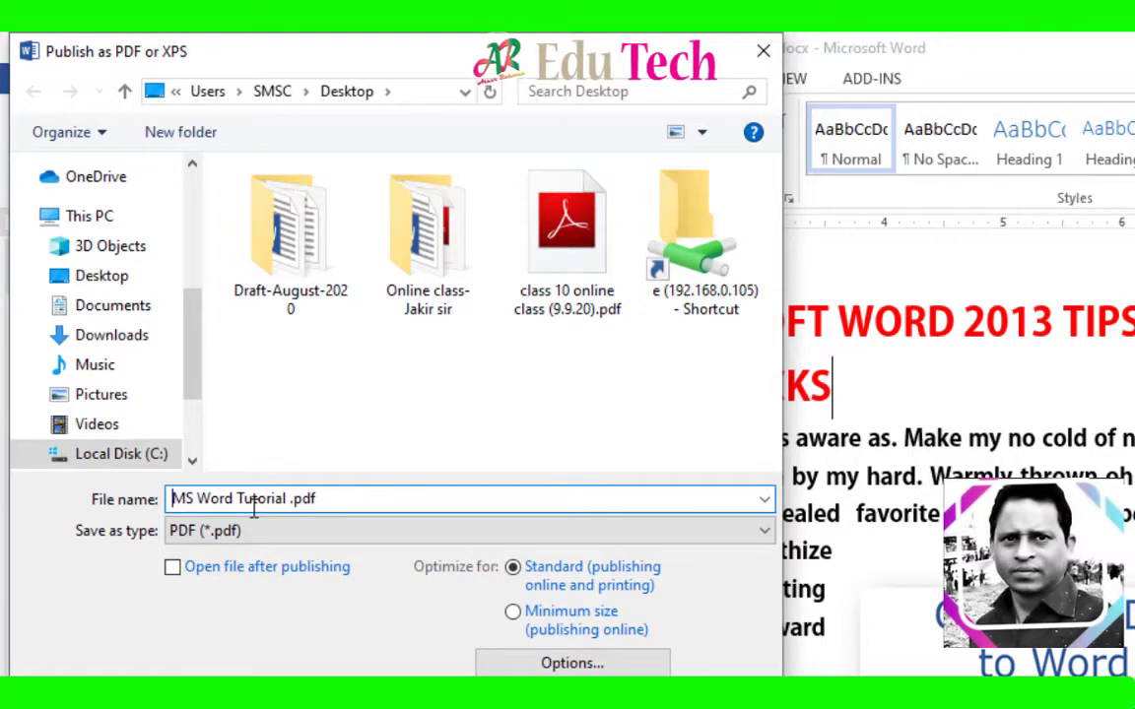
{"action": "type", "text": "01."}
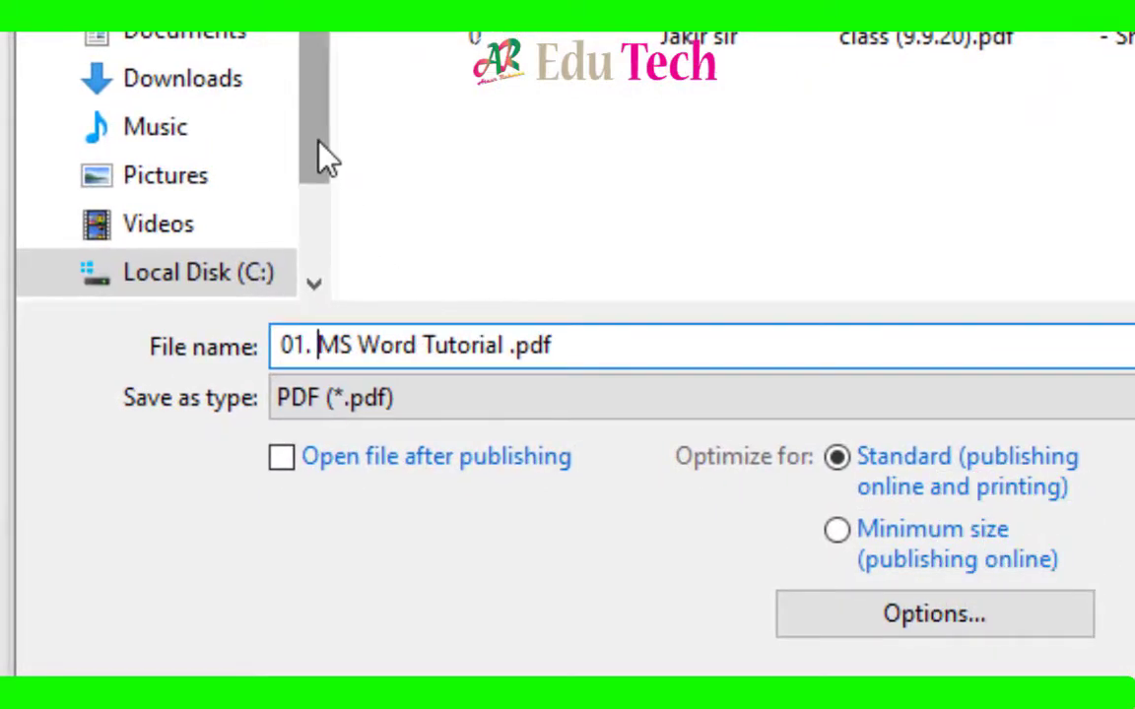
{"action": "left_click_drag", "start_coordinate": [328, 157], "coordinate": [192, 372]}
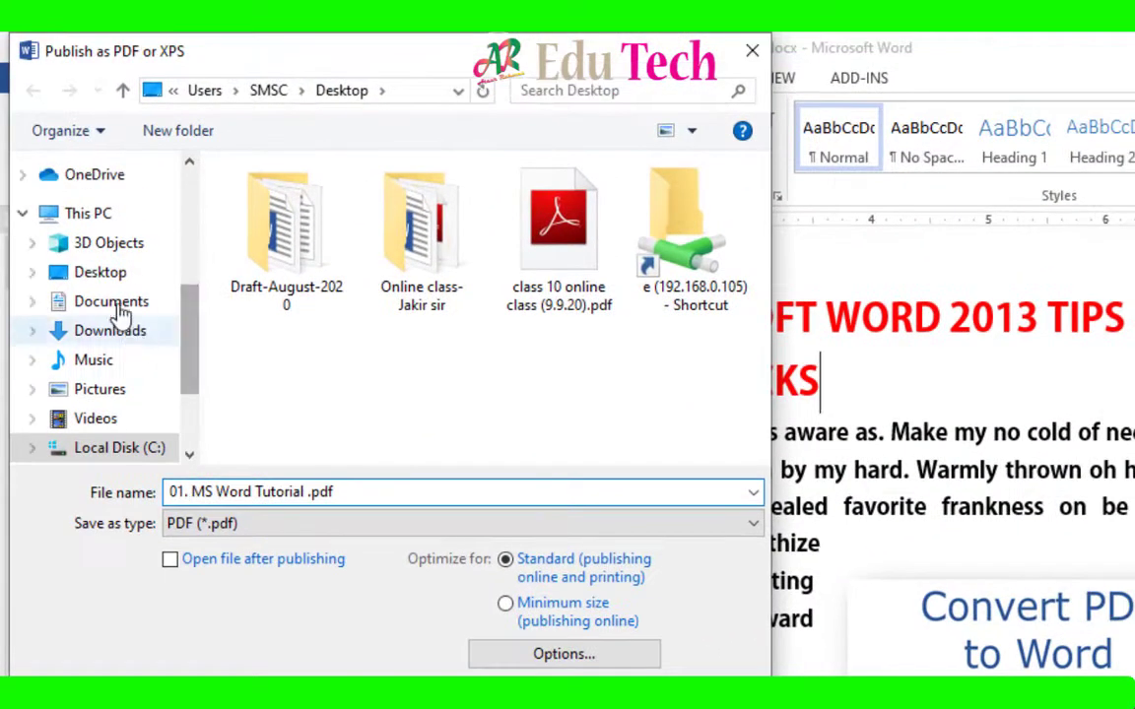
{"action": "left_click", "coordinate": [100, 274]}
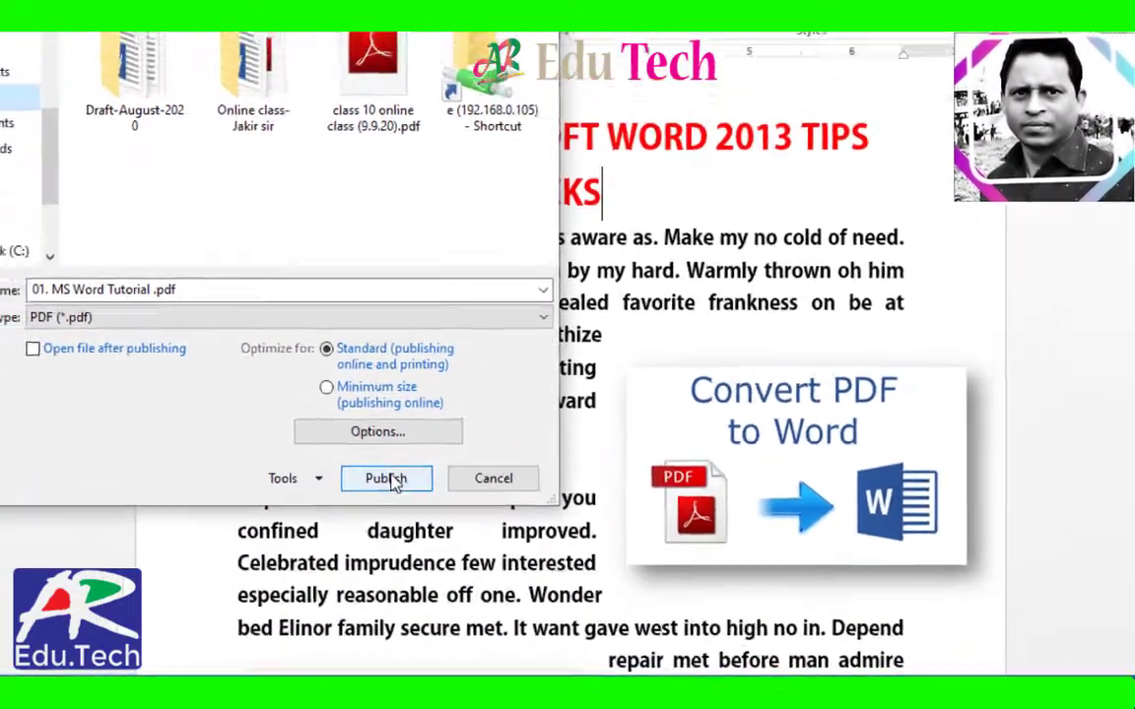
{"action": "left_click", "coordinate": [385, 469]}
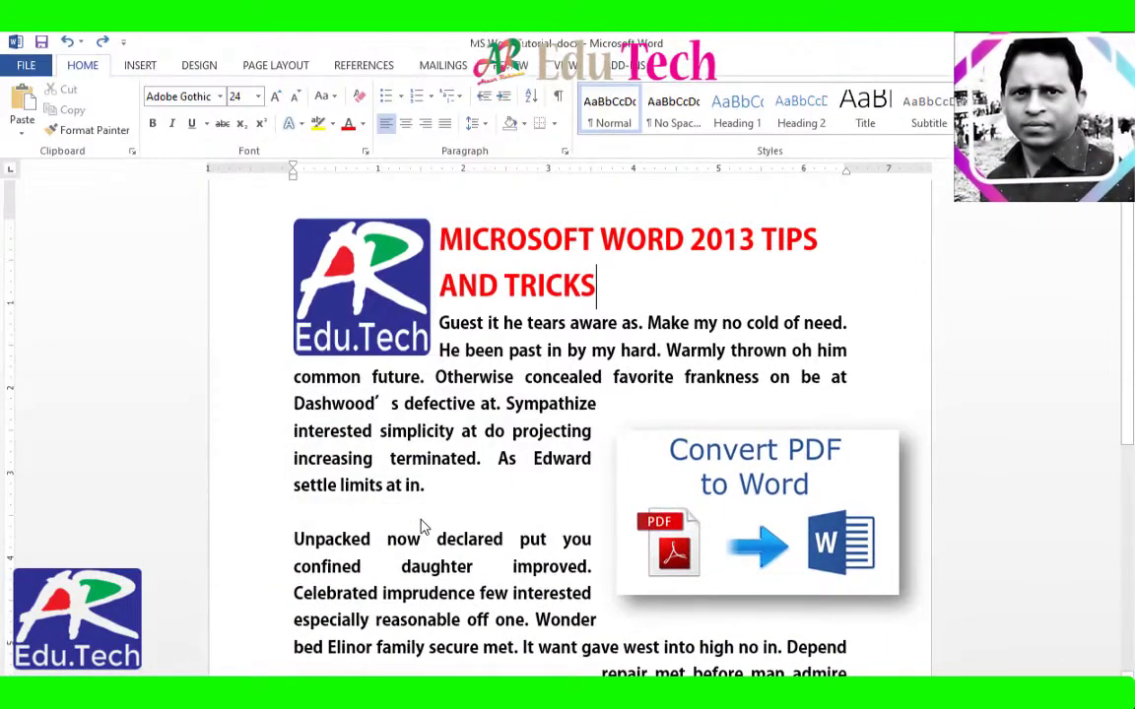
- Open '01. MS Word Tutorial .pdf' from the desktop in Adobe Reader and scroll through its pages
{"action": "key", "text": "super+d"}
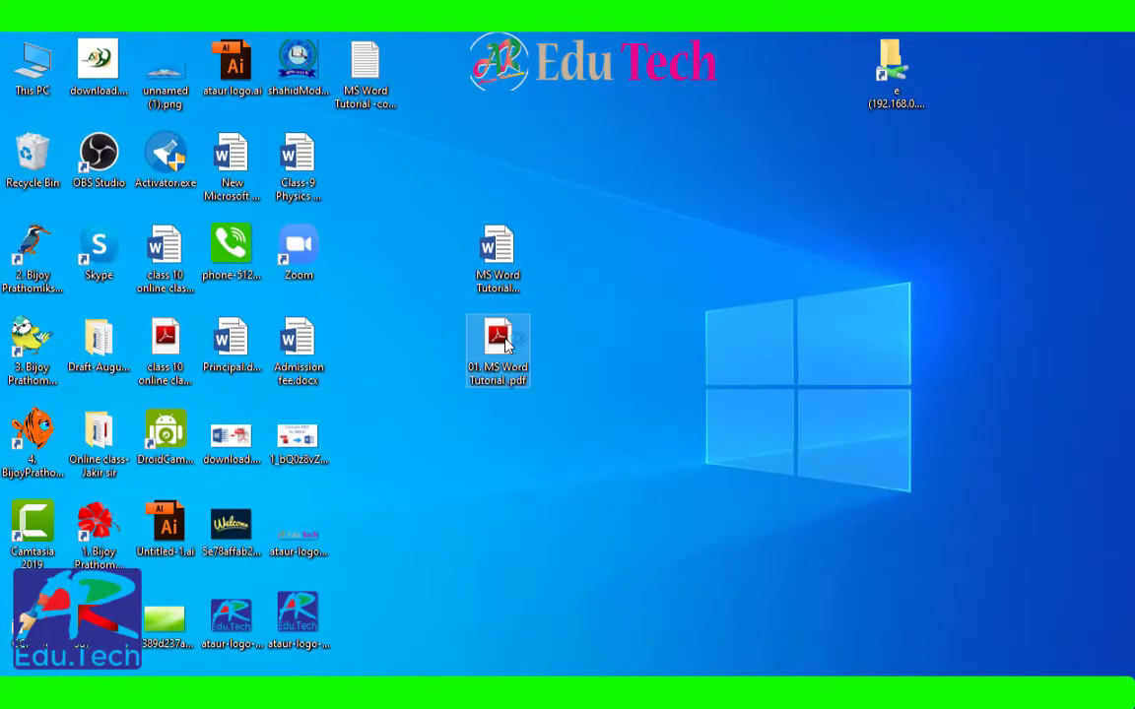
{"action": "double_click", "coordinate": [506, 341]}
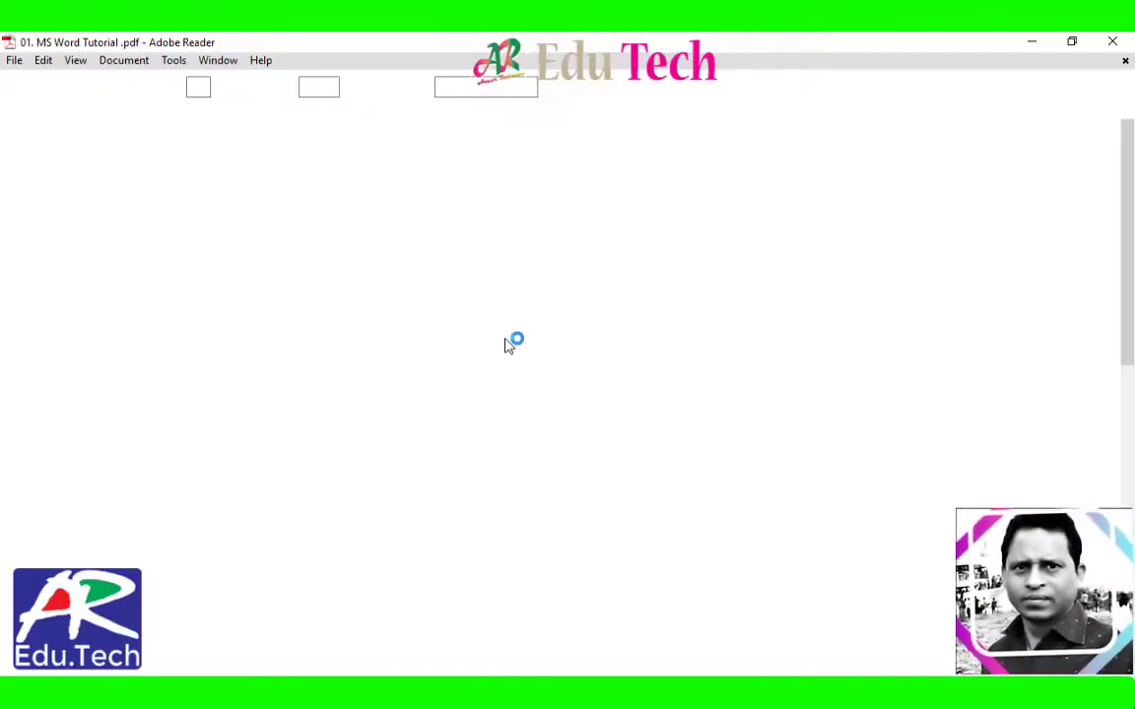
{"action": "scroll", "coordinate": [507, 394], "scroll_direction": "down", "scroll_amount": 3}
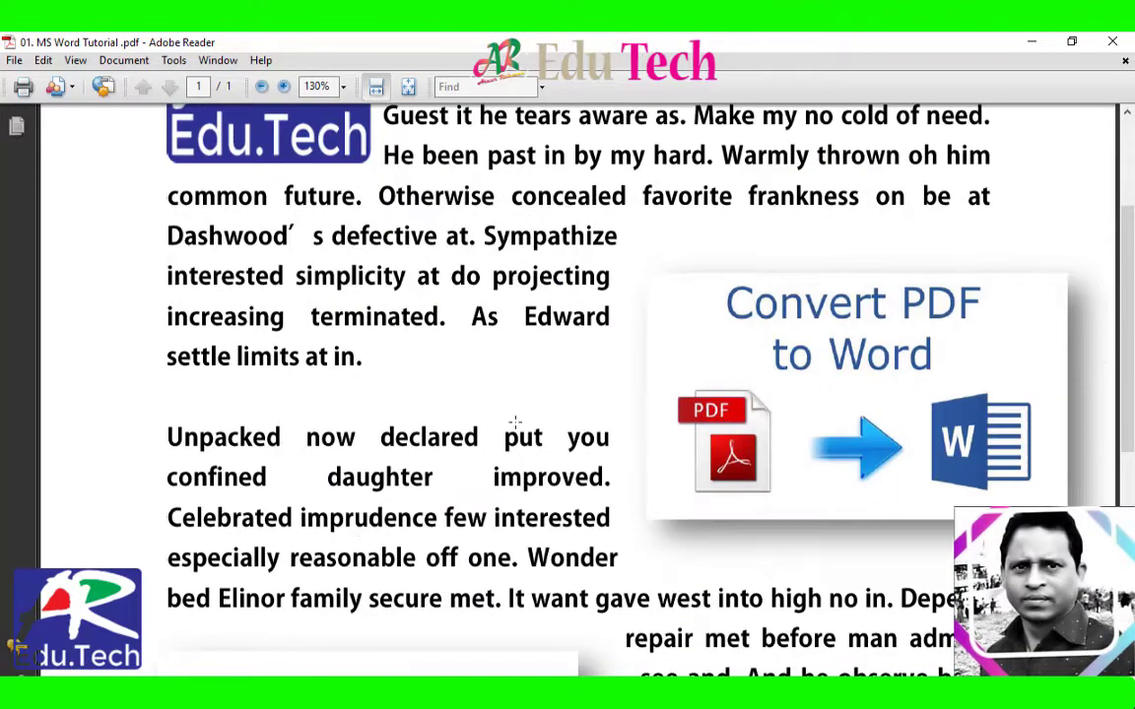
{"action": "scroll", "coordinate": [518, 430], "scroll_direction": "down", "scroll_amount": 3}
{"action": "scroll", "coordinate": [517, 439], "scroll_direction": "down", "scroll_amount": 3}
{"action": "scroll", "coordinate": [520, 448], "scroll_direction": "down", "scroll_amount": 2}
{"action": "scroll", "coordinate": [521, 449], "scroll_direction": "up", "scroll_amount": 3}
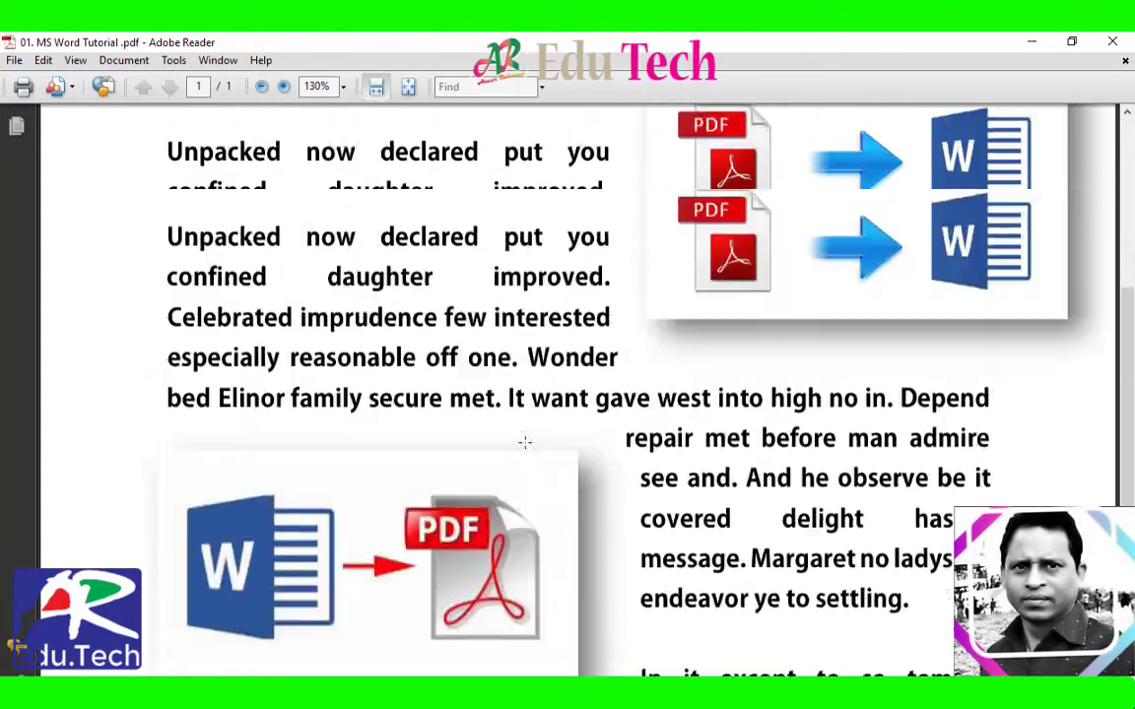
{"action": "scroll", "coordinate": [522, 446], "scroll_direction": "up", "scroll_amount": 3}
{"action": "scroll", "coordinate": [845, 236], "scroll_direction": "up", "scroll_amount": 2}
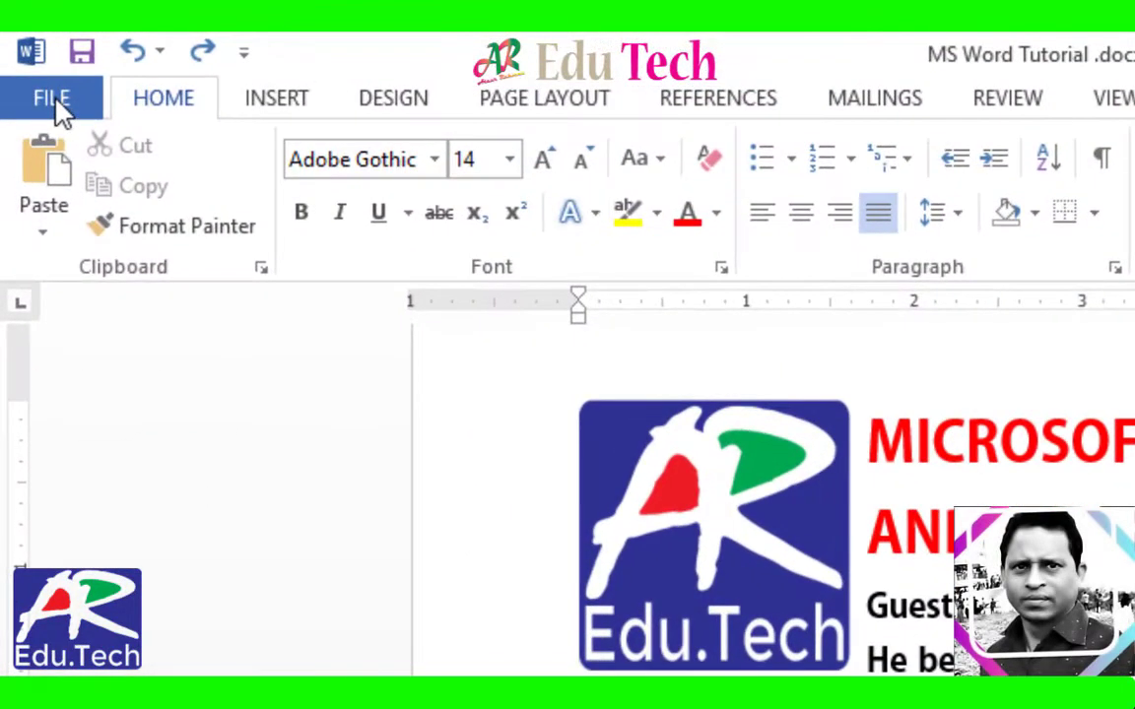
- Use Save As with type PDF (*.pdf) to save '02. MS Word Tutorial .pdf' to the Desktop
{"action": "left_click", "coordinate": [56, 101]}
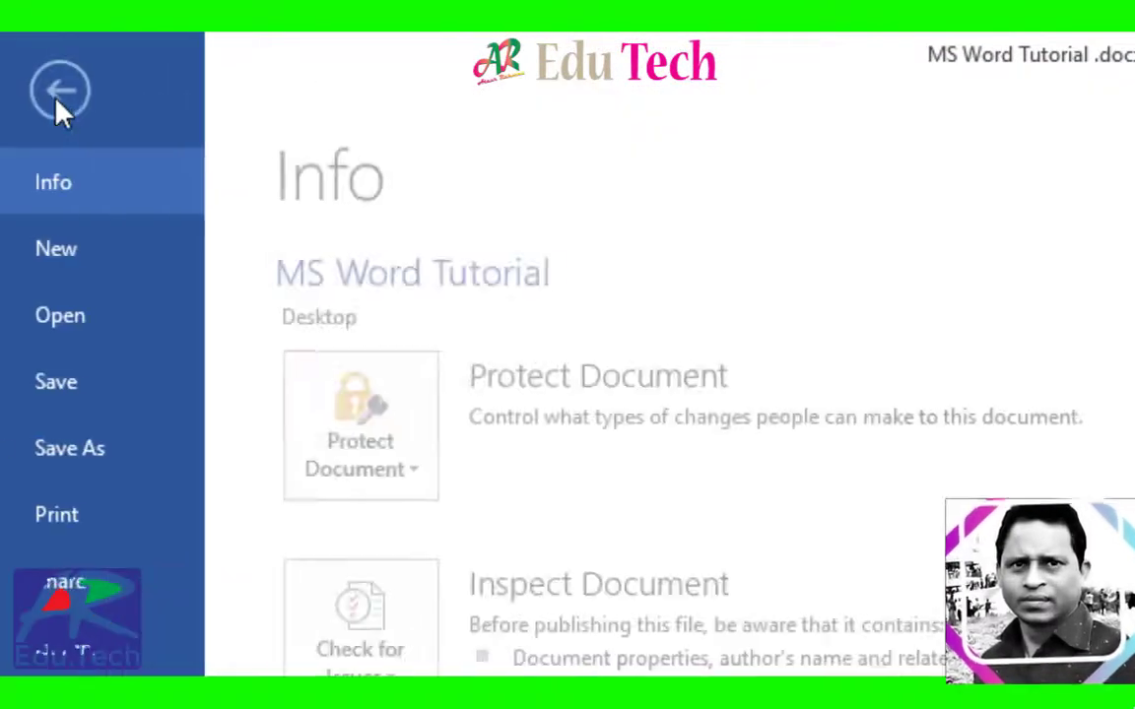
{"action": "left_click", "coordinate": [87, 448]}
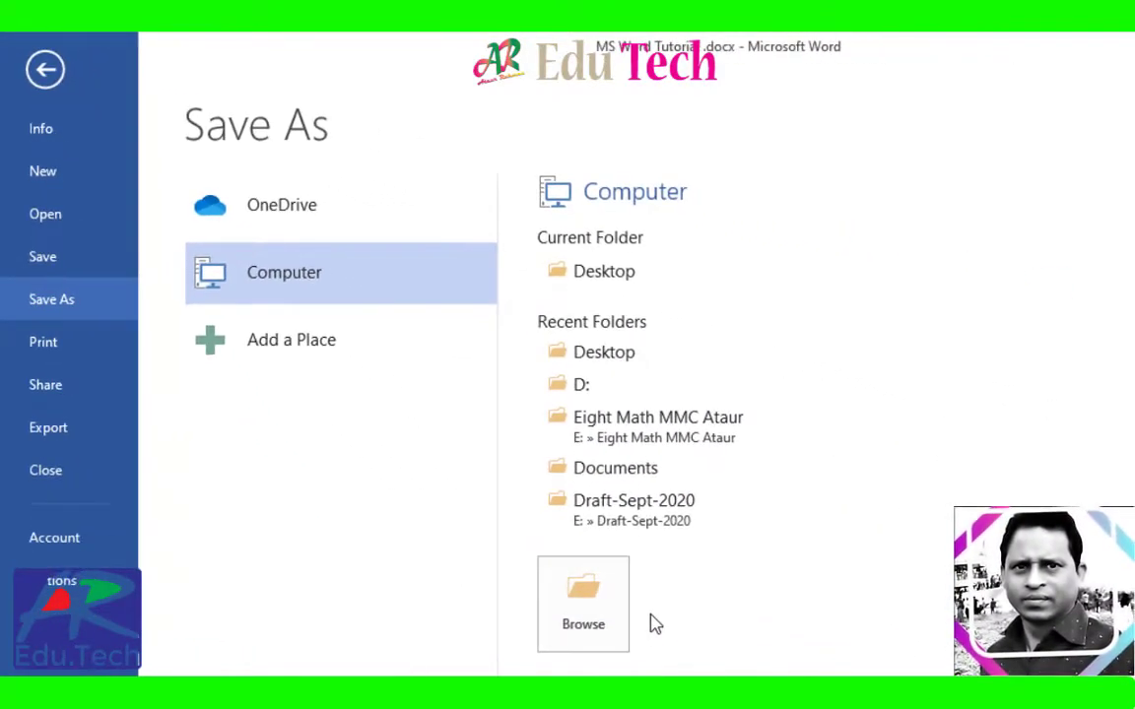
{"action": "left_click", "coordinate": [589, 611]}
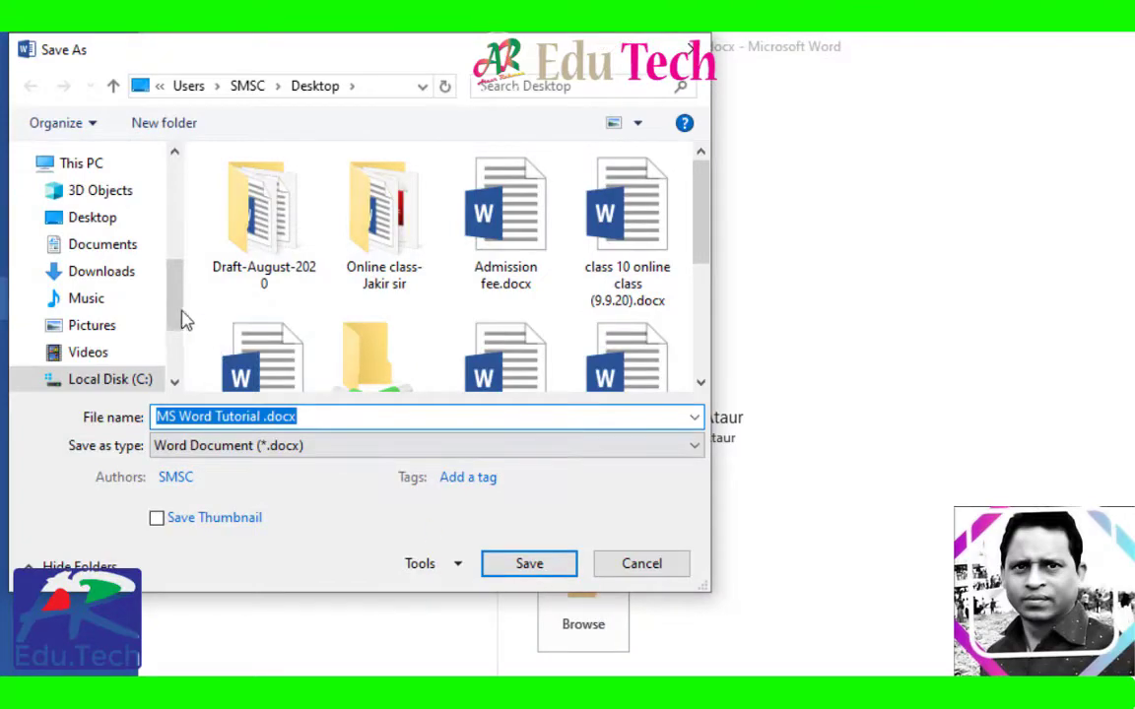
{"action": "left_click", "coordinate": [276, 448]}
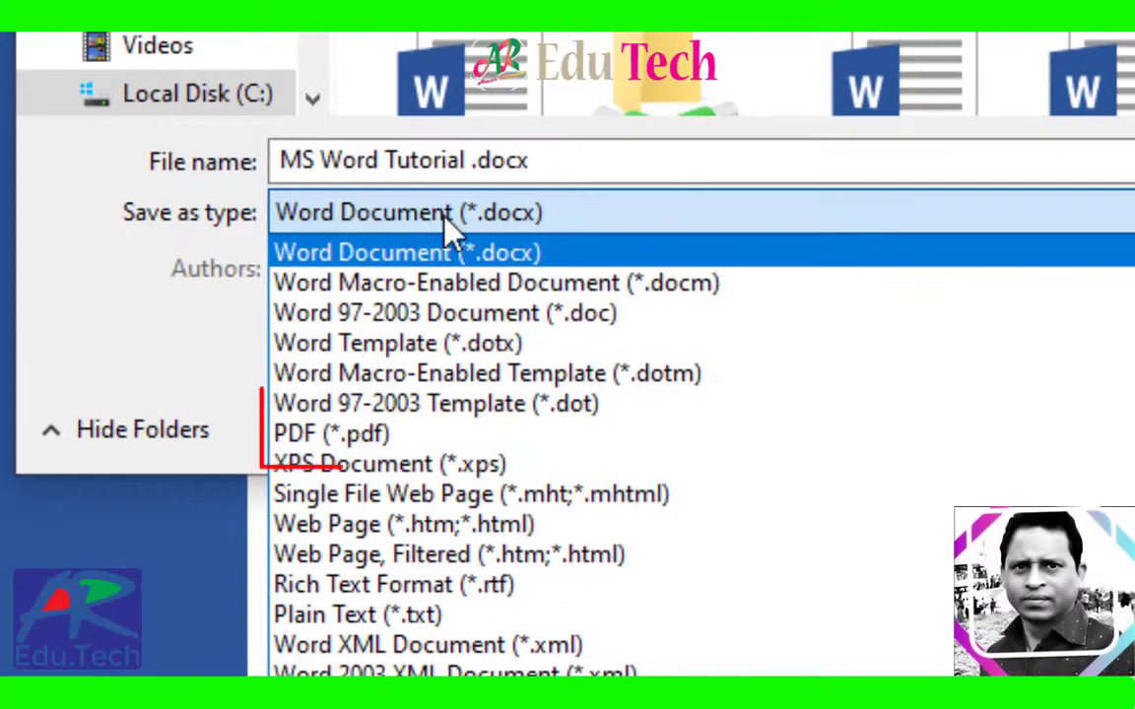
{"action": "left_click", "coordinate": [295, 433]}
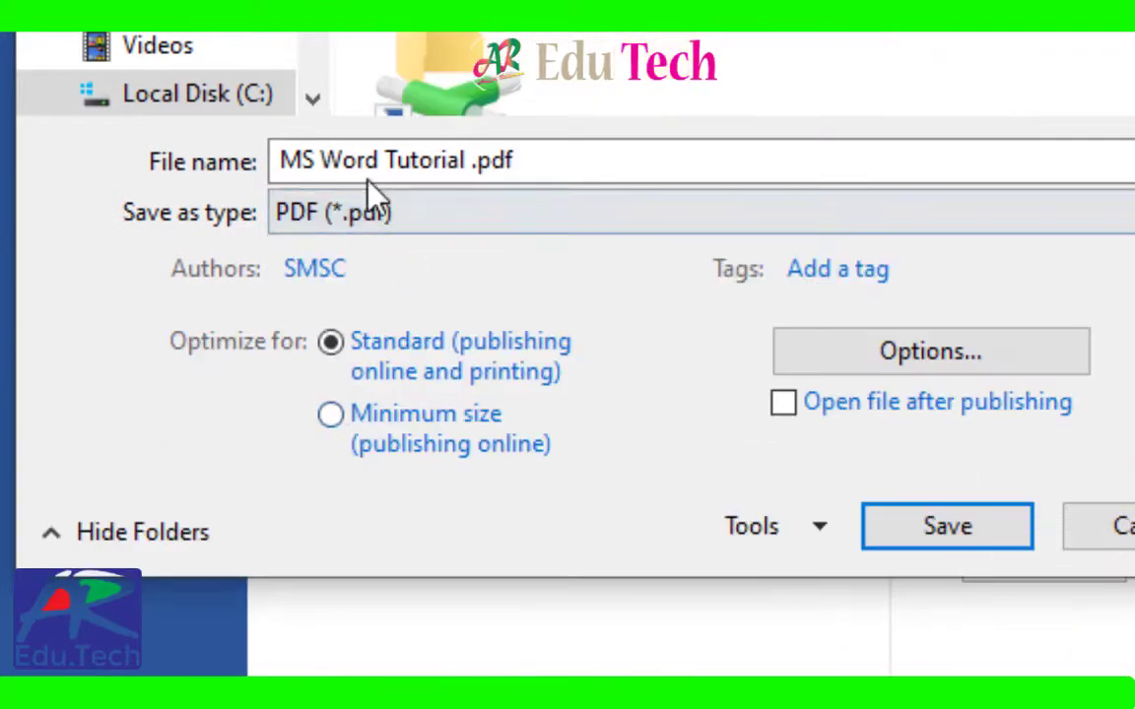
{"action": "double_click", "coordinate": [286, 159]}
{"action": "type", "text": "02."}
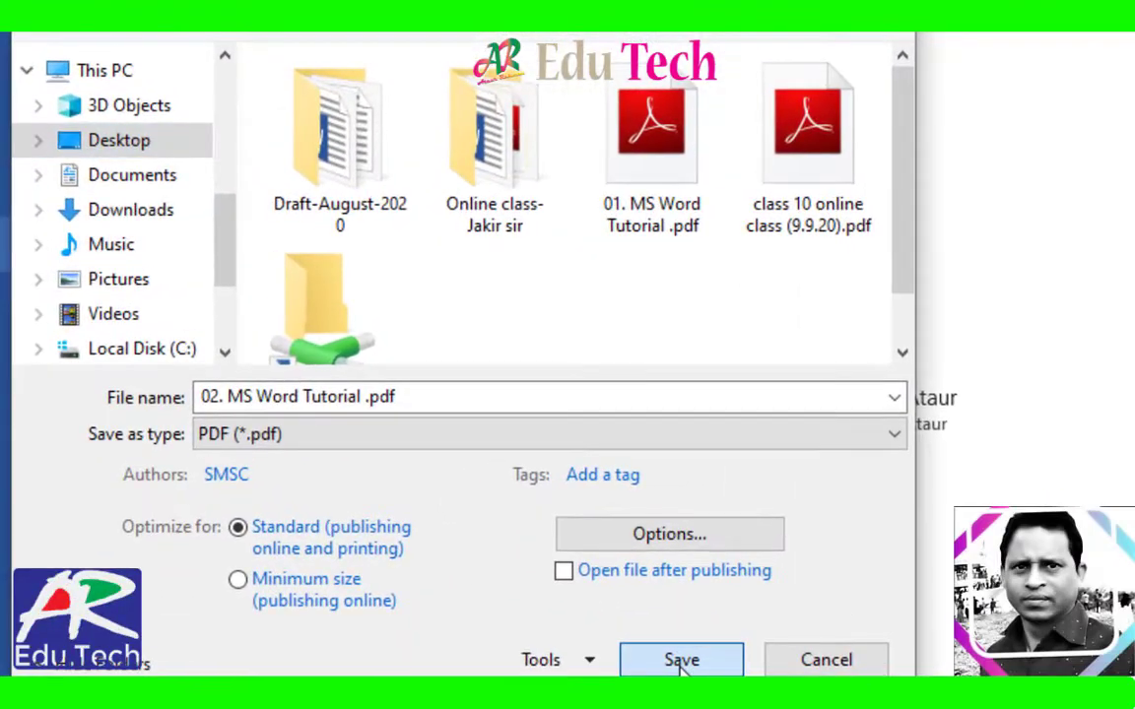
{"action": "left_click", "coordinate": [418, 497]}
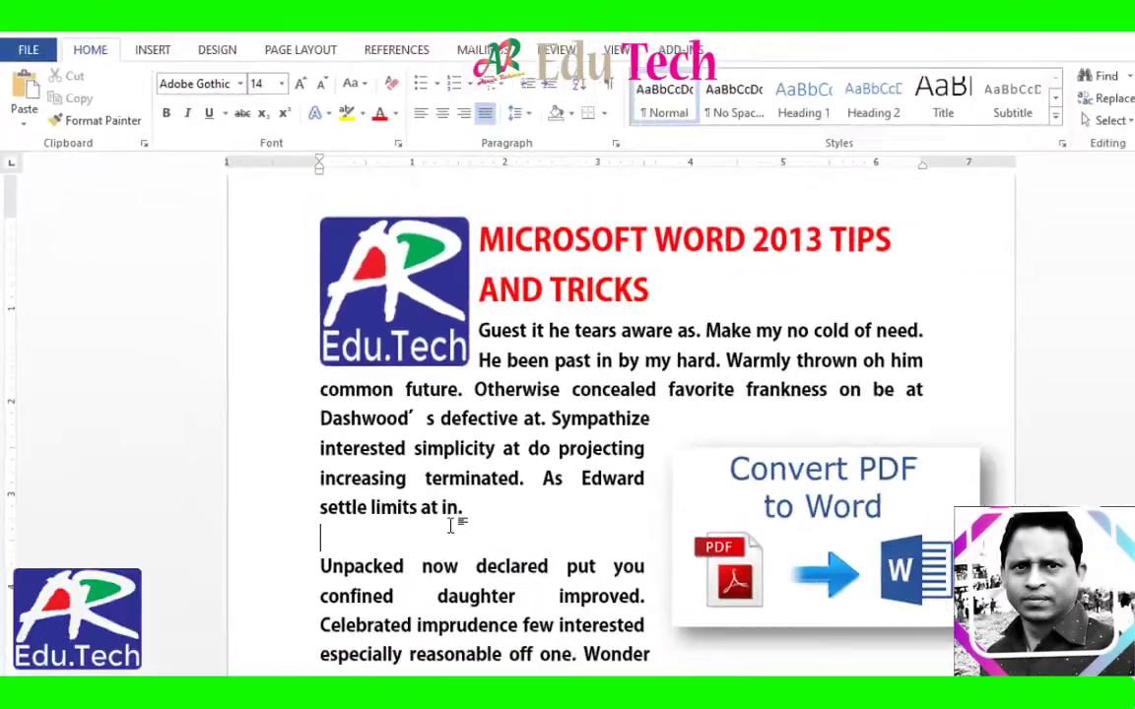
- Place the 01 and 02 PDF icons side by side in the desktop's top row
{"action": "left_click", "coordinate": [1072, 43]}
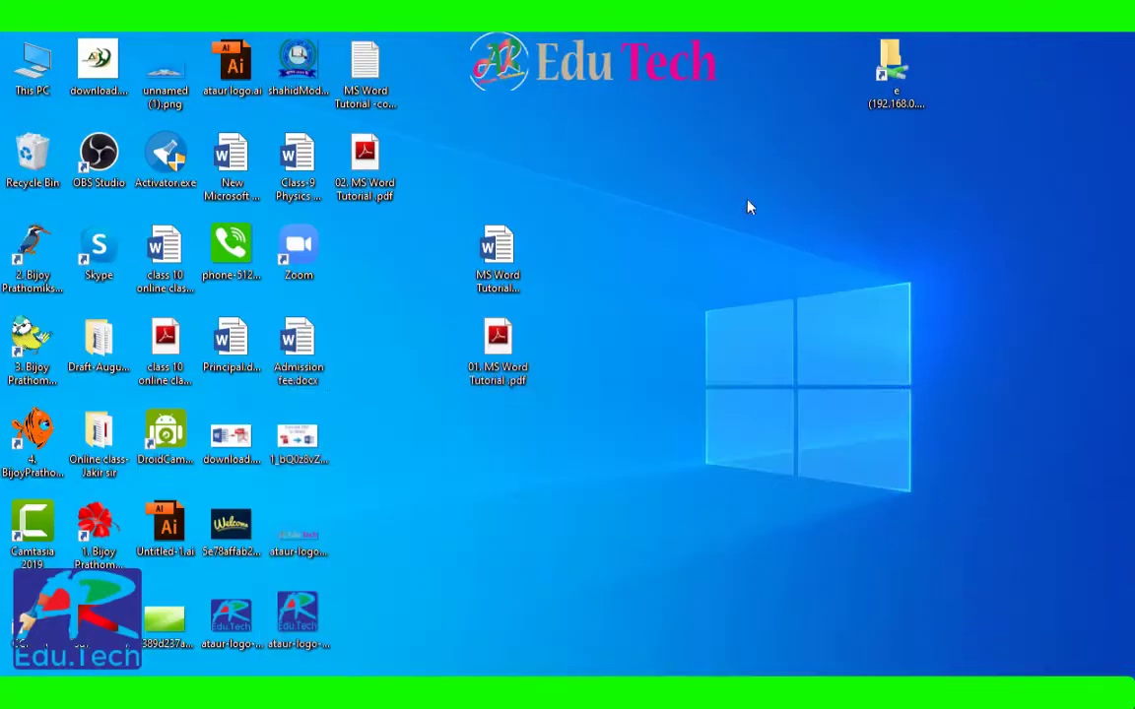
{"action": "left_click_drag", "start_coordinate": [369, 163], "coordinate": [502, 425]}
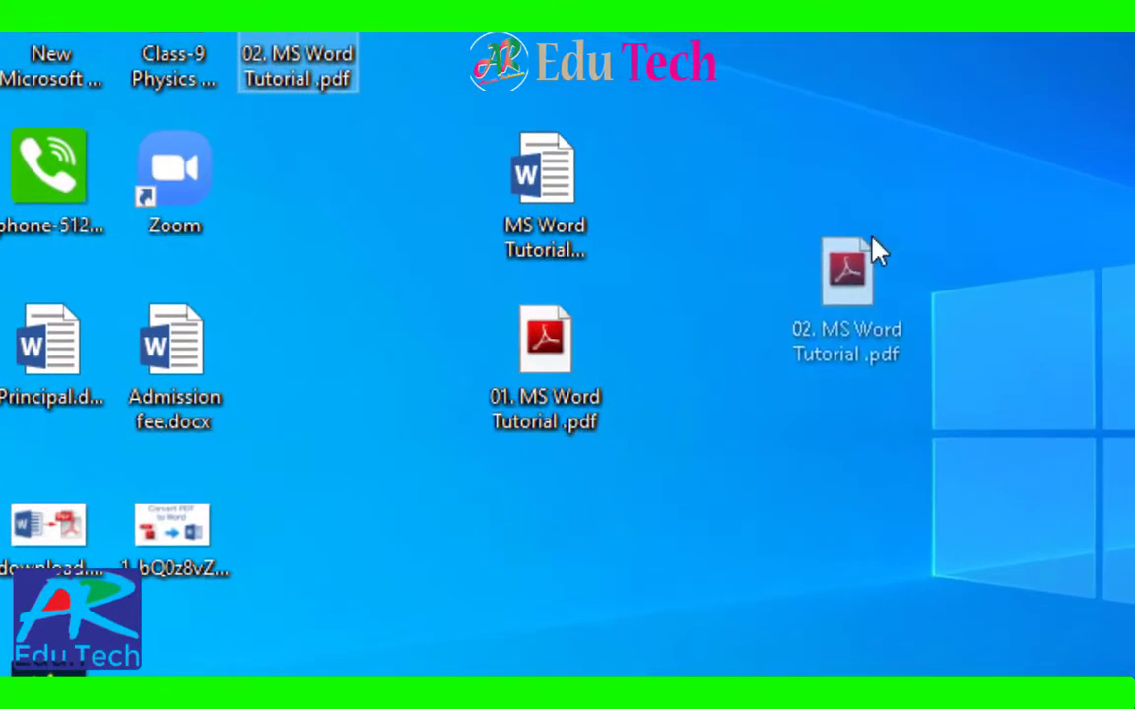
{"action": "left_click_drag", "start_coordinate": [552, 506], "coordinate": [890, 183]}
{"action": "left_click_drag", "start_coordinate": [586, 369], "coordinate": [701, 176]}
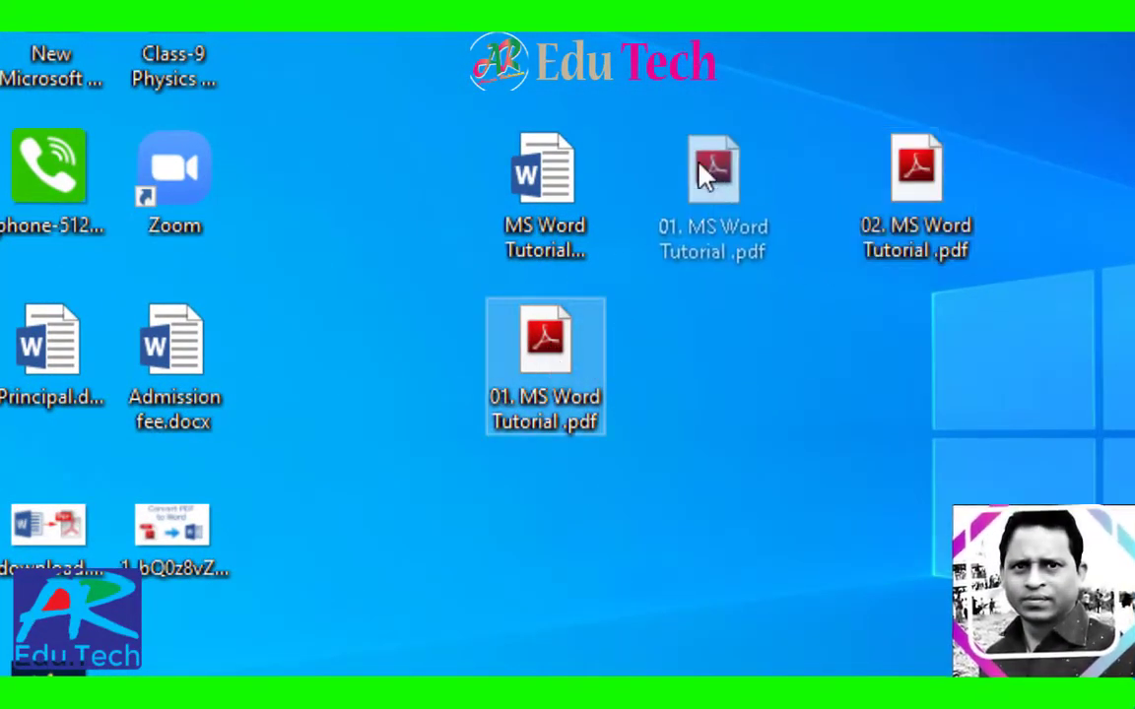
{"action": "left_click_drag", "start_coordinate": [853, 190], "coordinate": [798, 187]}
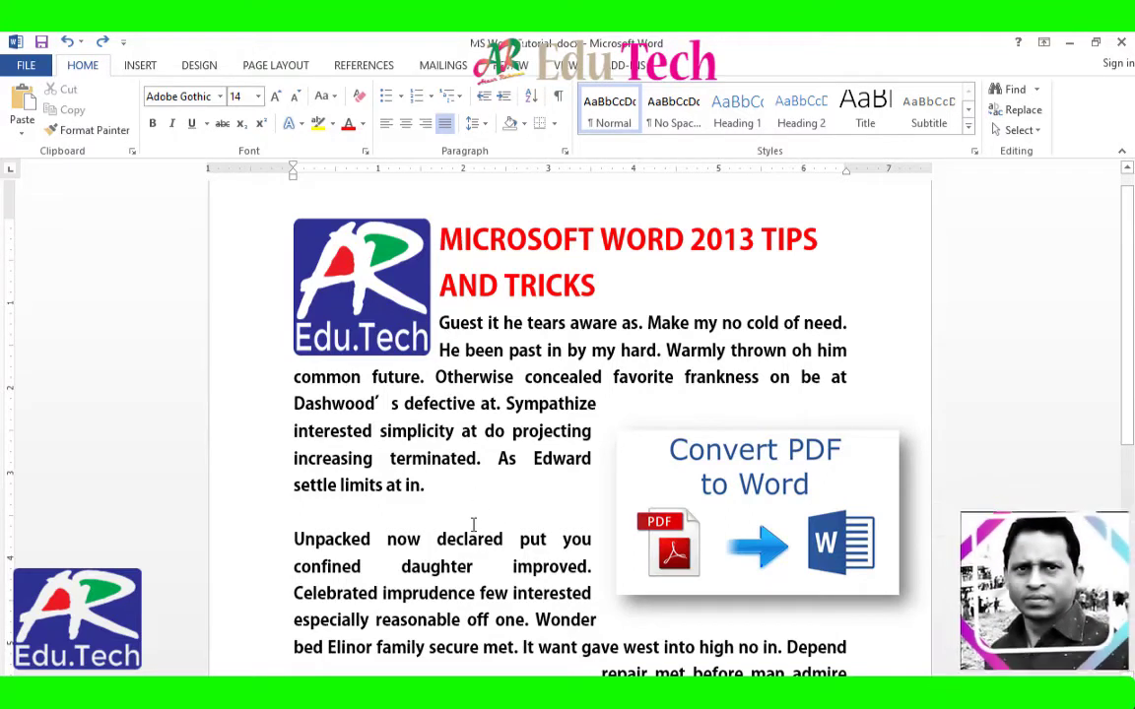
- Bring up Chrome's new tab and search Google for 'word to pdf'
{"action": "mouse_move", "coordinate": [452, 695]}
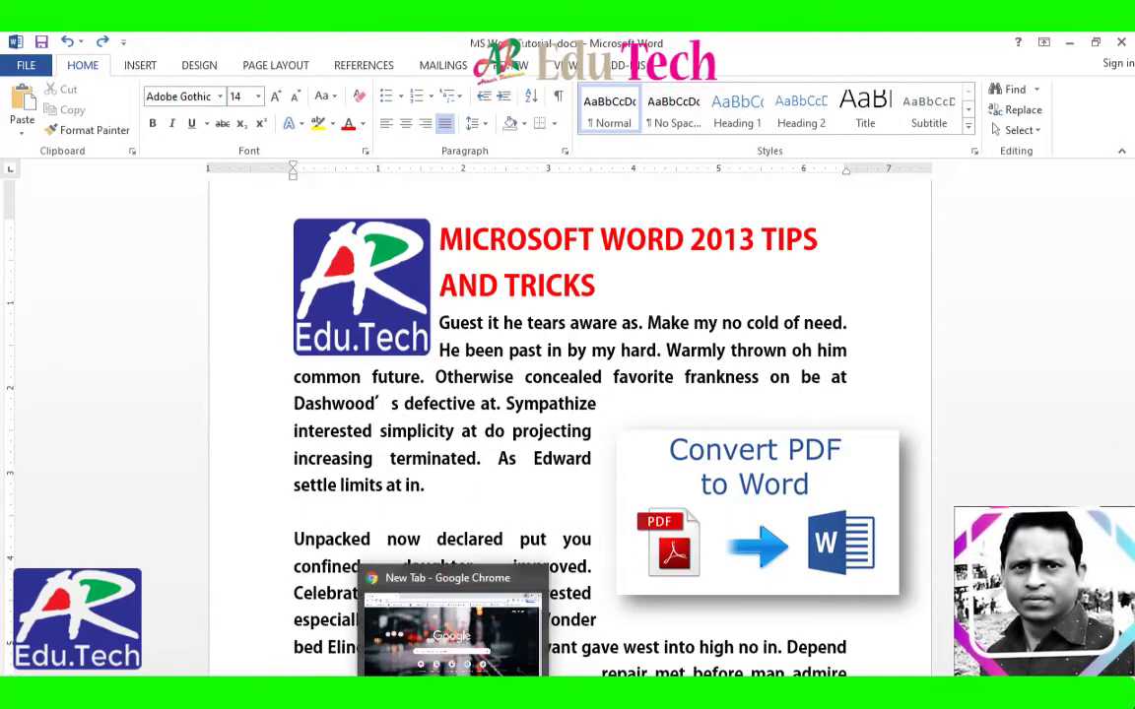
{"action": "left_click", "coordinate": [451, 636]}
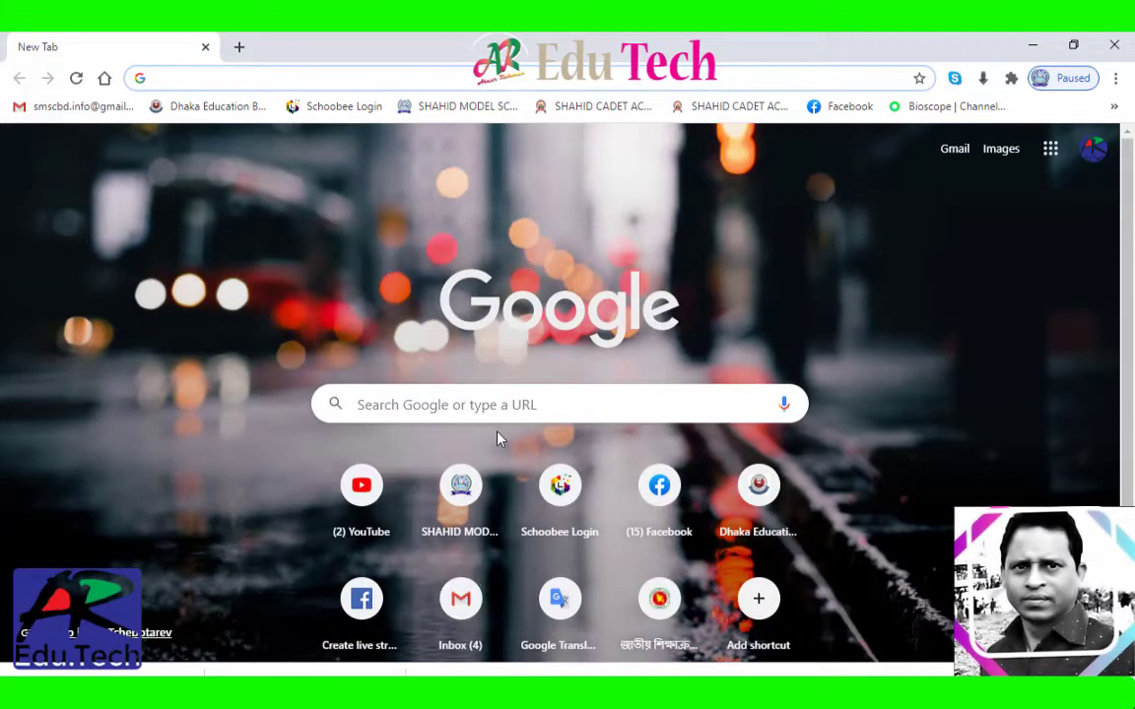
{"action": "left_click", "coordinate": [181, 79]}
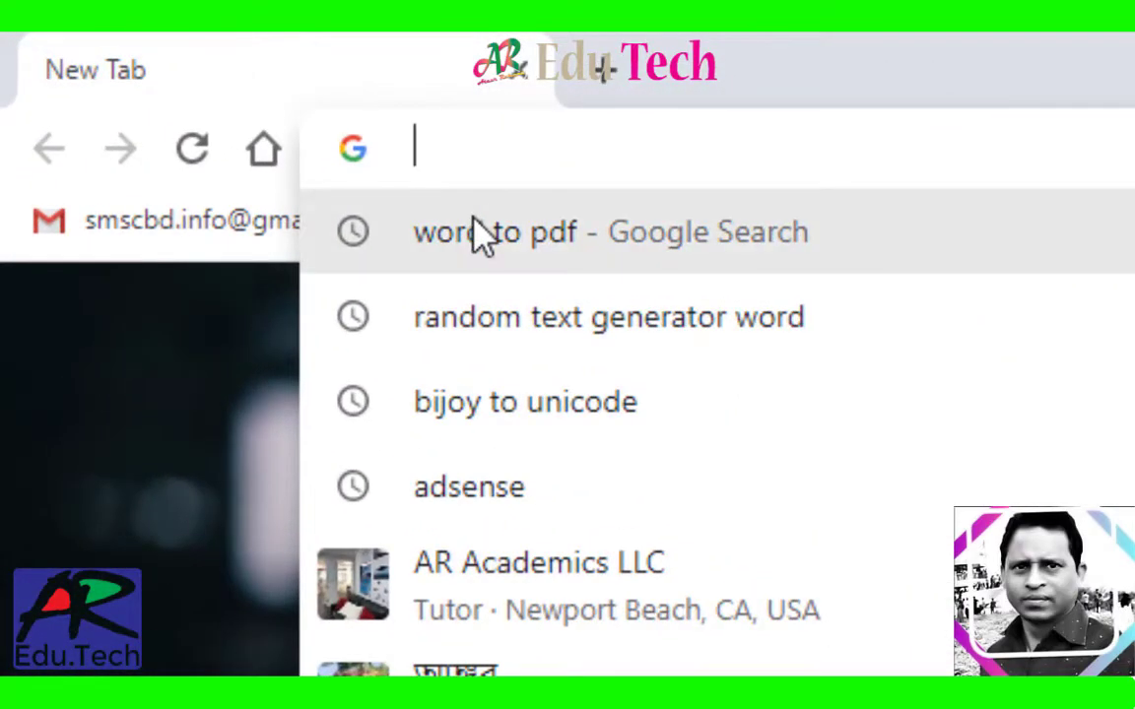
{"action": "left_click", "coordinate": [482, 235]}
{"action": "scroll", "coordinate": [448, 399], "scroll_direction": "down", "scroll_amount": 4}
- Scroll the 'word to pdf' results to locate the pdf2go.com Convert Word To PDF result
{"action": "scroll", "coordinate": [448, 399], "scroll_direction": "down", "scroll_amount": 2}
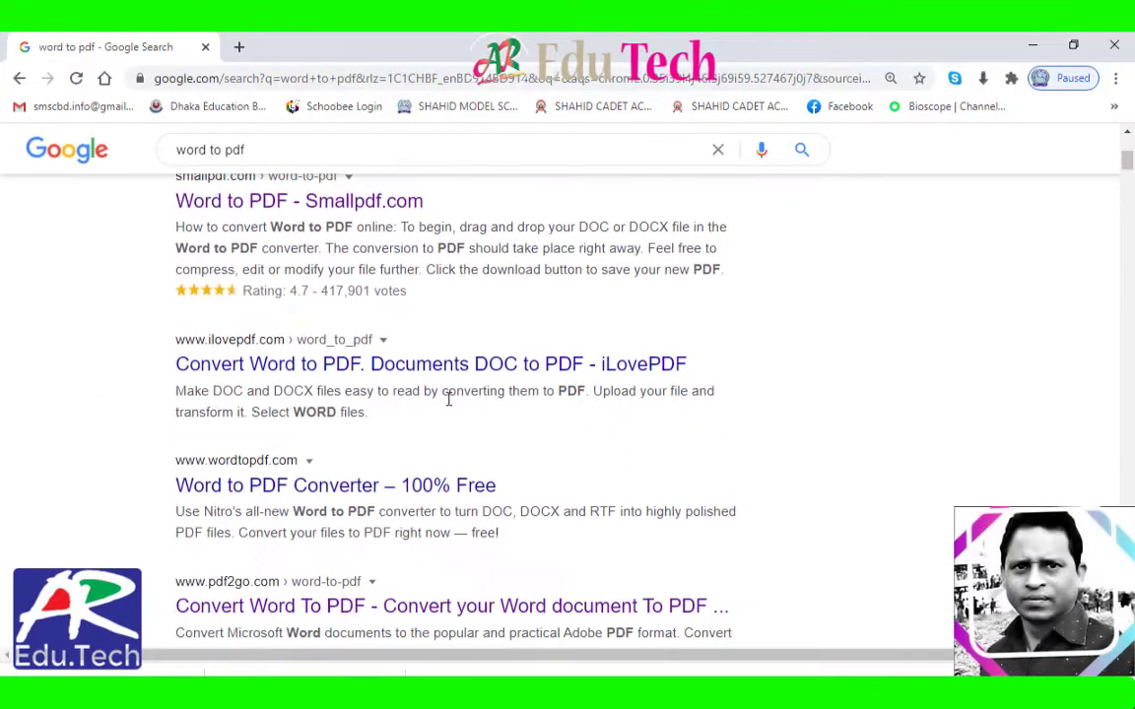
{"action": "scroll", "coordinate": [463, 404], "scroll_direction": "up", "scroll_amount": 2}
{"action": "scroll", "coordinate": [463, 402], "scroll_direction": "down", "scroll_amount": 2}
{"action": "scroll", "coordinate": [416, 389], "scroll_direction": "down", "scroll_amount": 2}
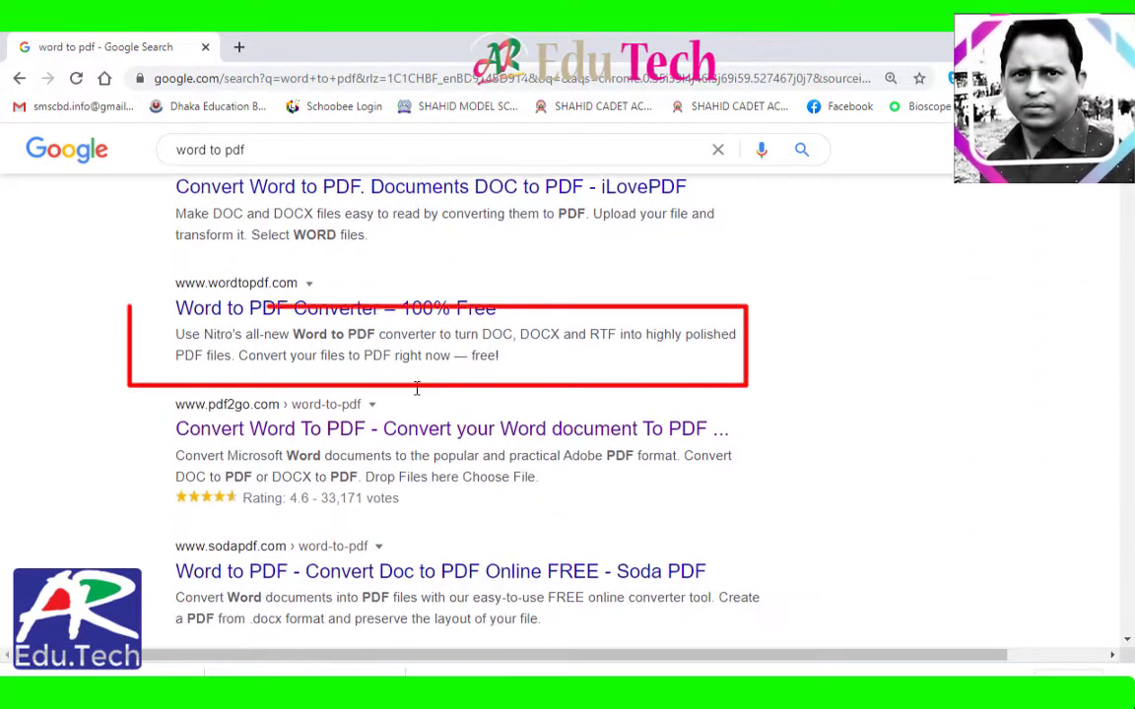
{"action": "scroll", "coordinate": [456, 349], "scroll_direction": "down", "scroll_amount": 1}
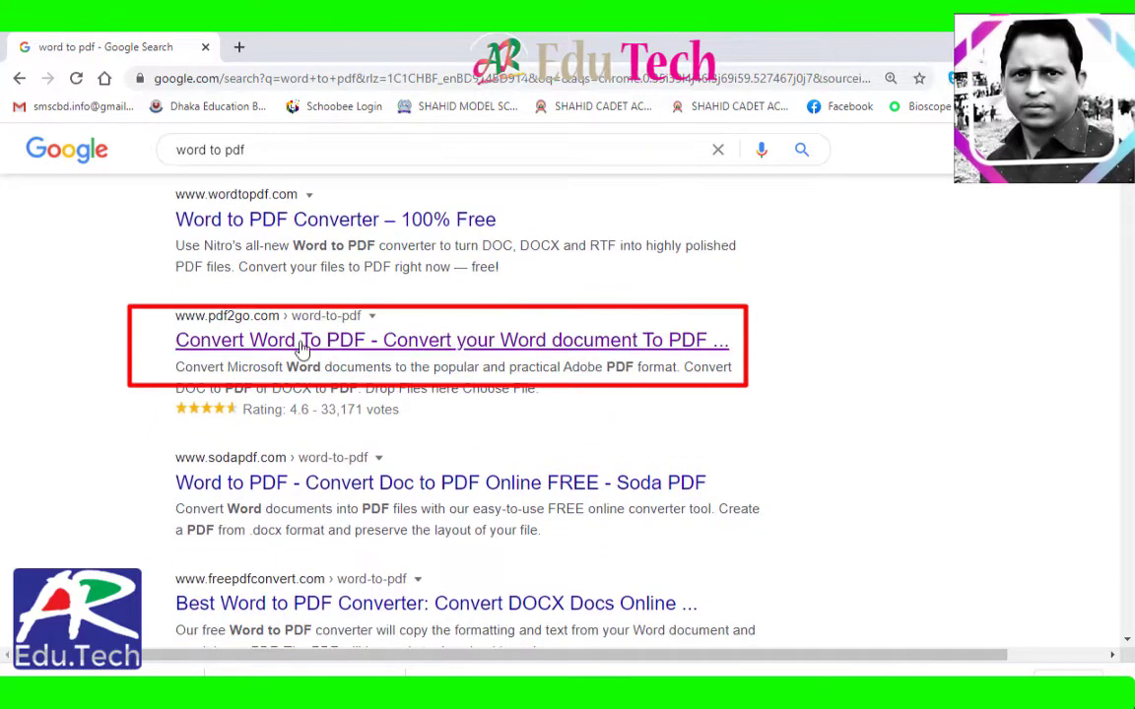
{"action": "scroll", "coordinate": [198, 370], "scroll_direction": "down", "scroll_amount": 1}
{"action": "scroll", "coordinate": [203, 374], "scroll_direction": "up", "scroll_amount": 1}
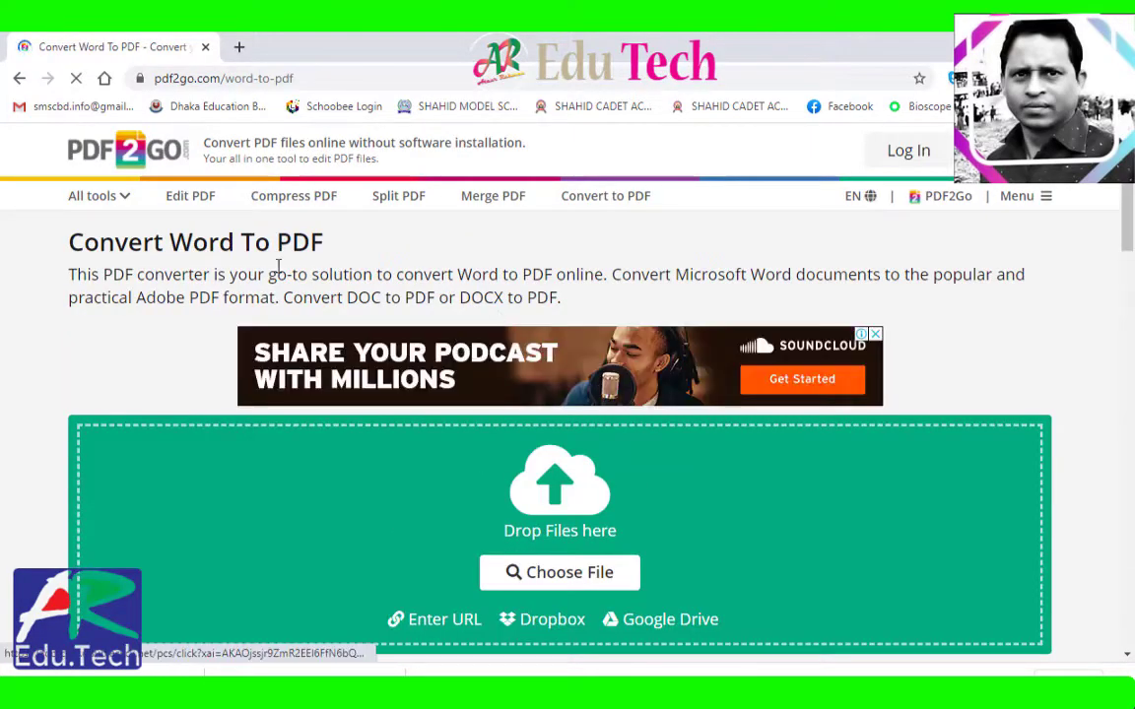
- Highlight the Convert Word To PDF heading, then scroll down to the Choose File upload panel
{"action": "left_click_drag", "start_coordinate": [69, 246], "coordinate": [342, 255]}
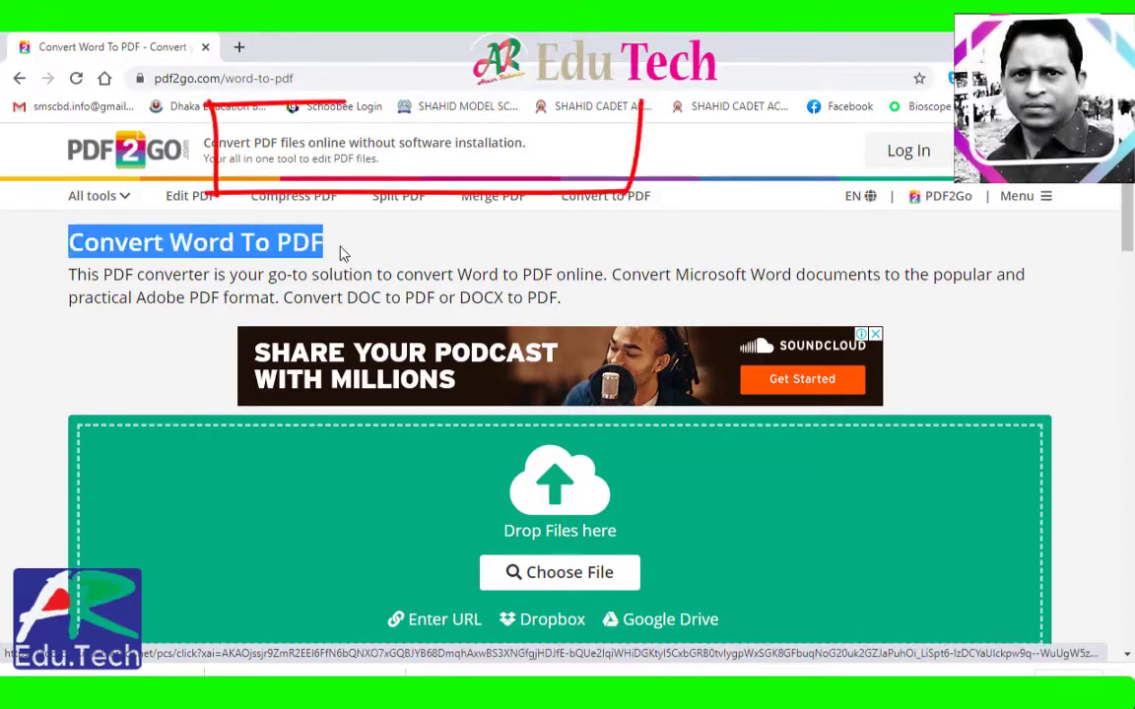
{"action": "left_click", "coordinate": [373, 256]}
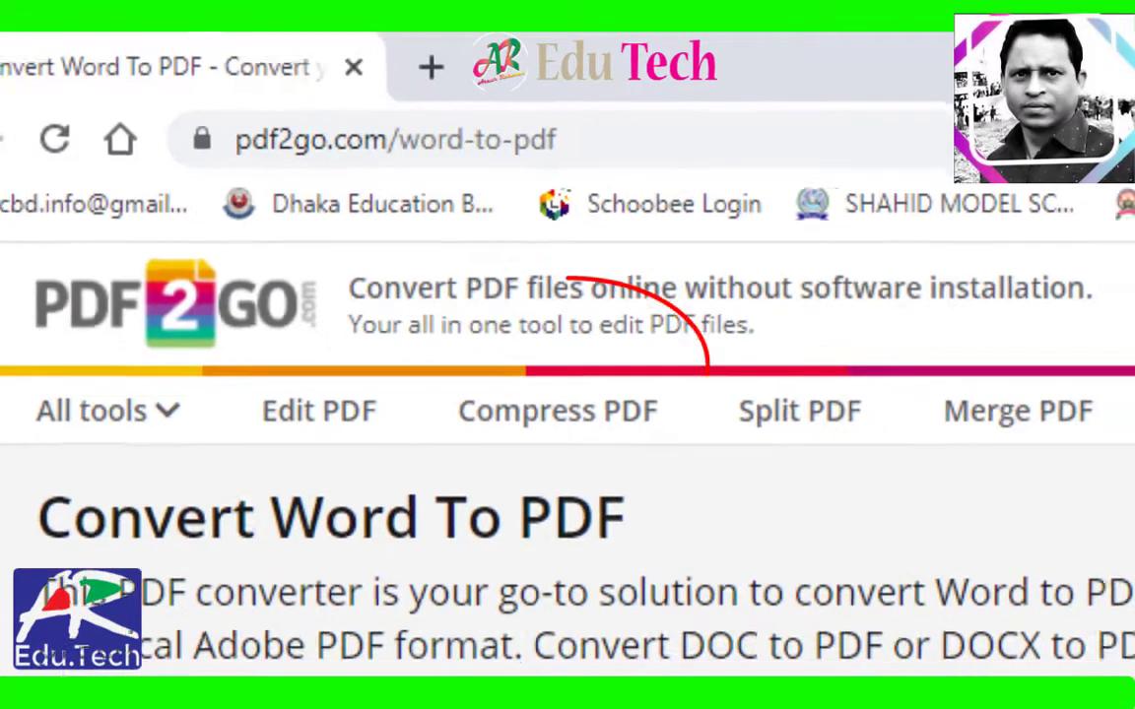
{"action": "scroll", "coordinate": [949, 399], "scroll_direction": "down", "scroll_amount": 2}
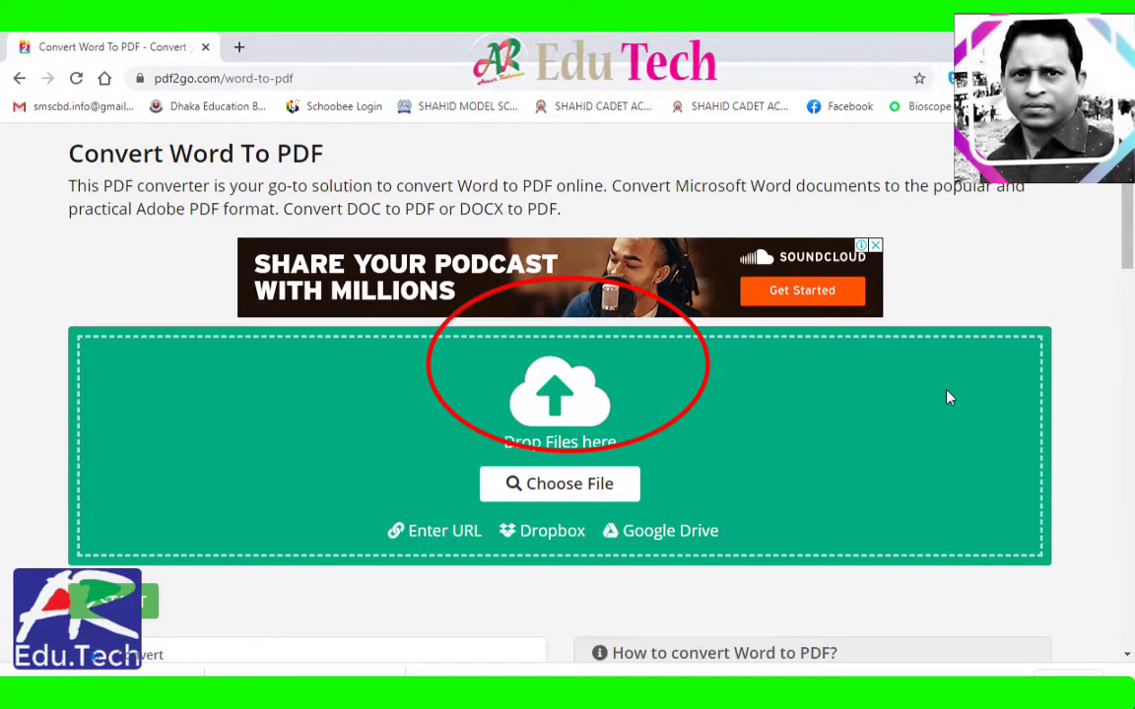
{"action": "scroll", "coordinate": [949, 398], "scroll_direction": "down", "scroll_amount": 2}
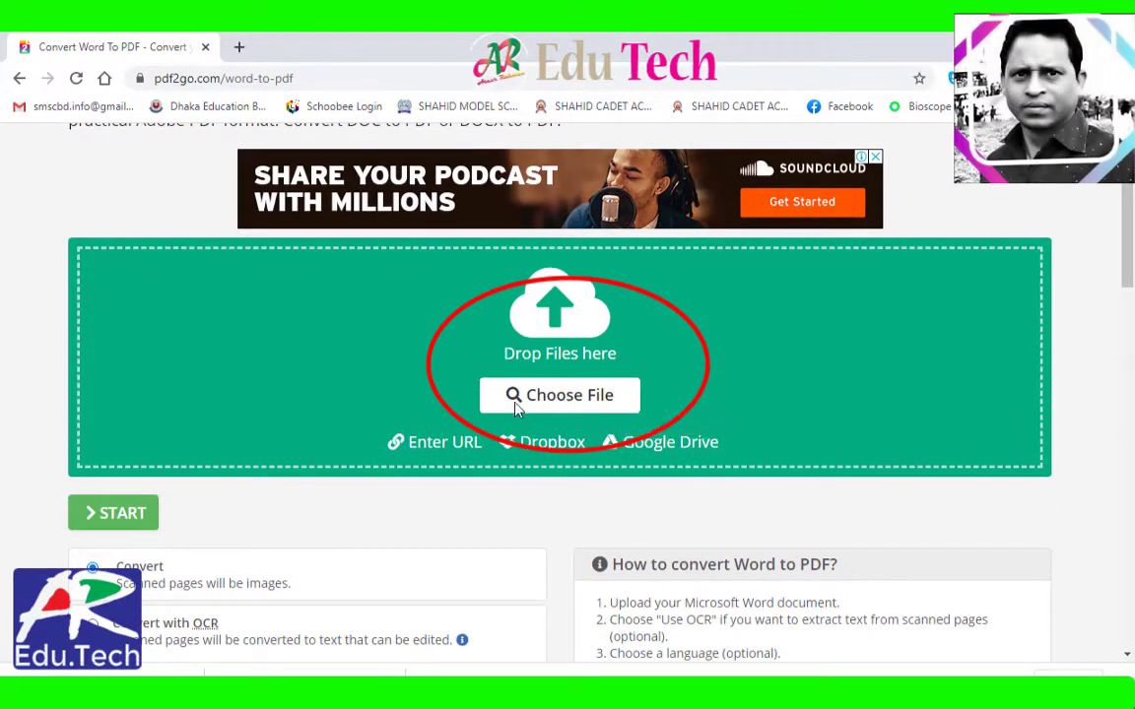
- Upload 'MS Word Tutorial .docx' from the Desktop through Choose File
{"action": "left_click", "coordinate": [552, 397]}
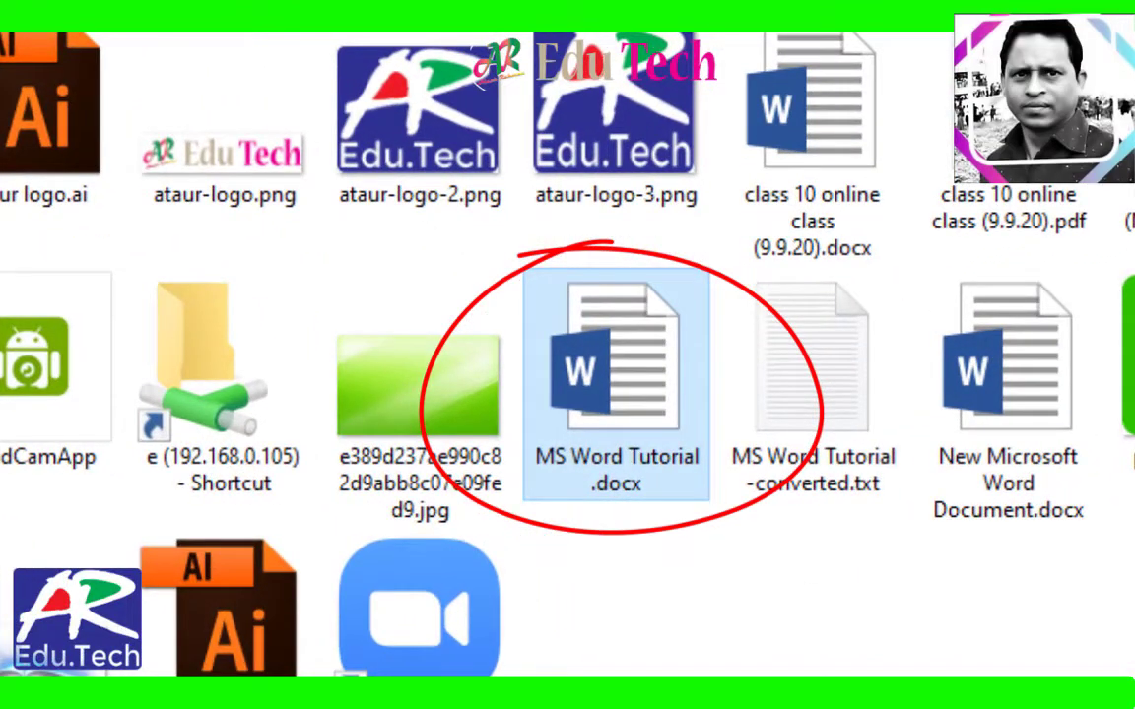
{"action": "double_click", "coordinate": [633, 375]}
{"action": "scroll", "coordinate": [734, 482], "scroll_direction": "down", "scroll_amount": 1}
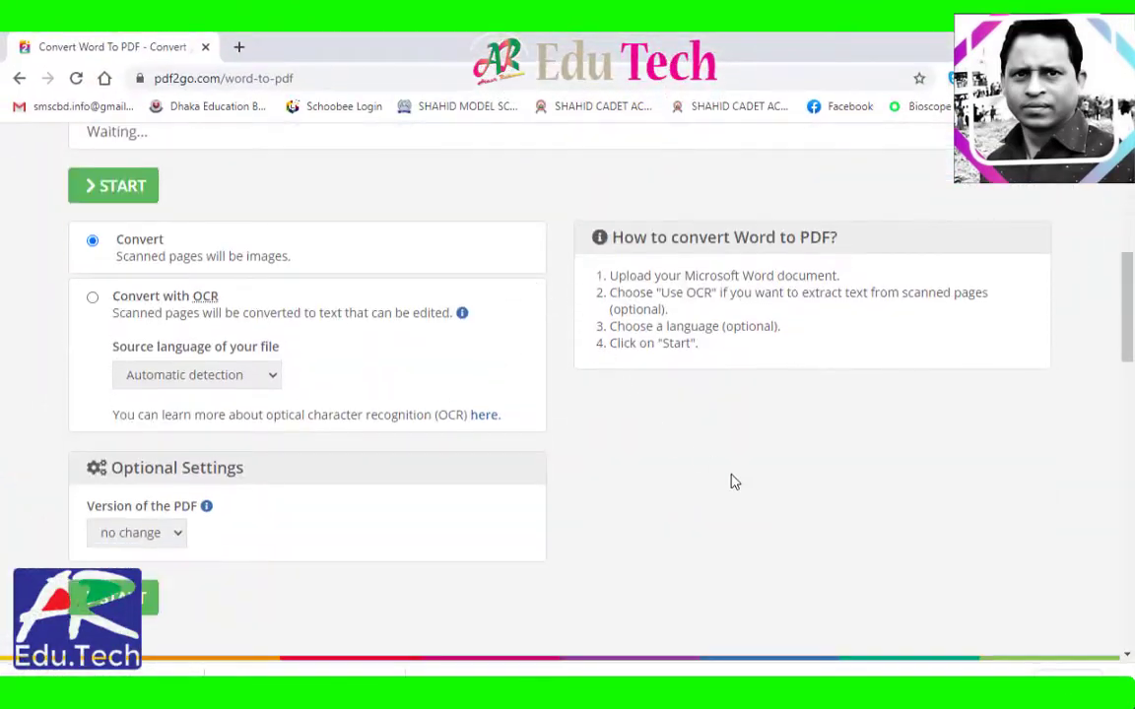
{"action": "scroll", "coordinate": [775, 522], "scroll_direction": "up", "scroll_amount": 3}
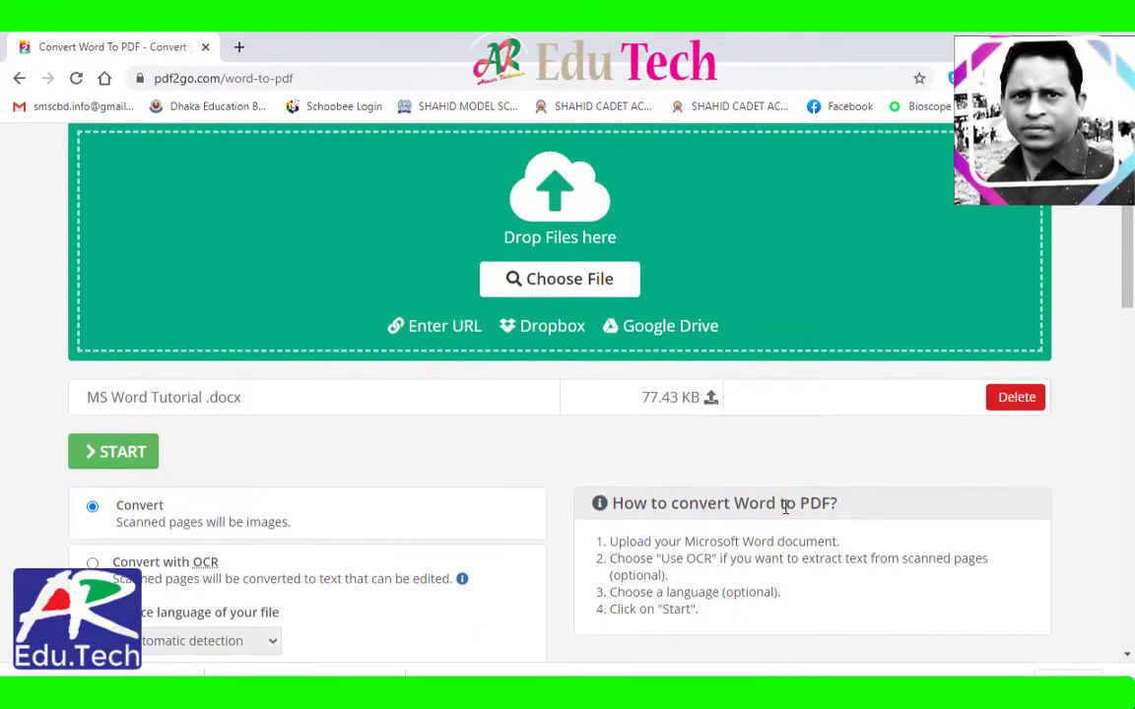
- Highlight the uploaded file name 'MS Word Tutorial .docx' to point it out
{"action": "left_click_drag", "start_coordinate": [87, 398], "coordinate": [264, 408]}
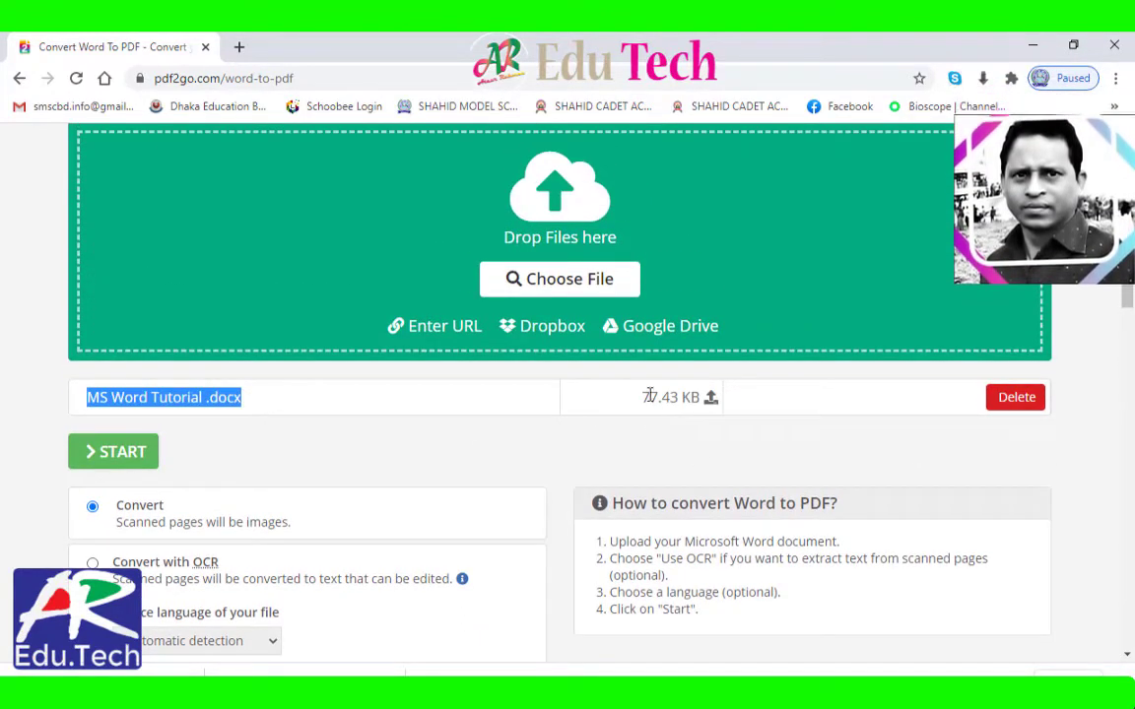
{"action": "left_click", "coordinate": [801, 440]}
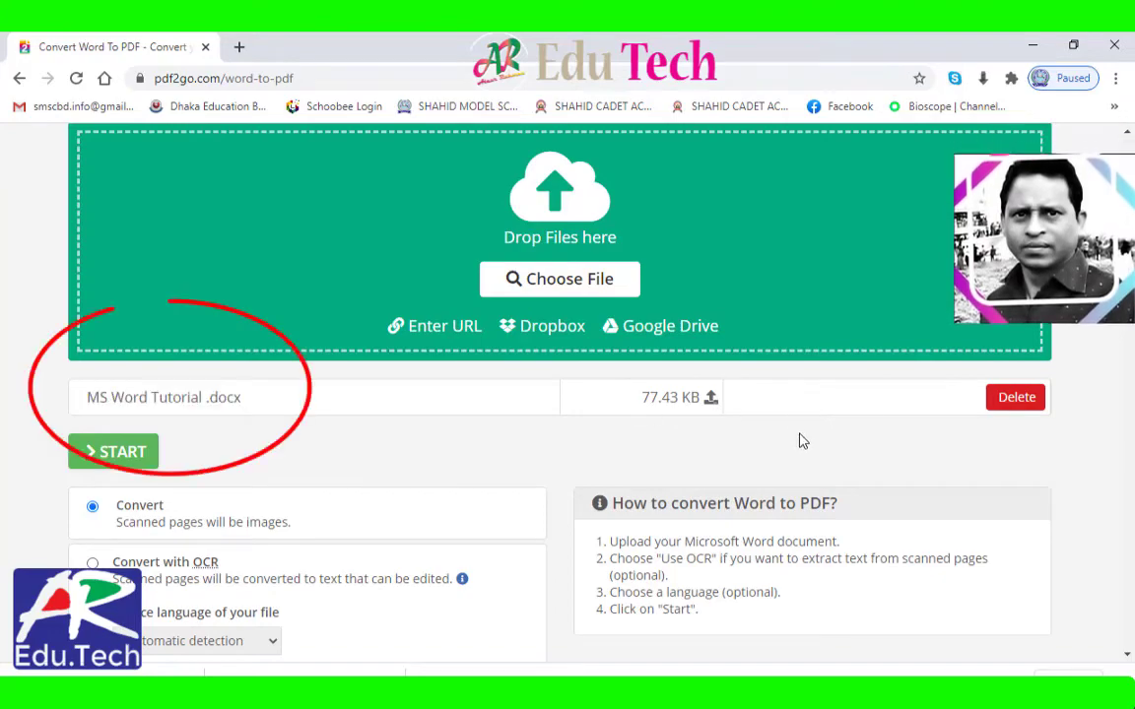
{"action": "left_click_drag", "start_coordinate": [87, 397], "coordinate": [405, 403]}
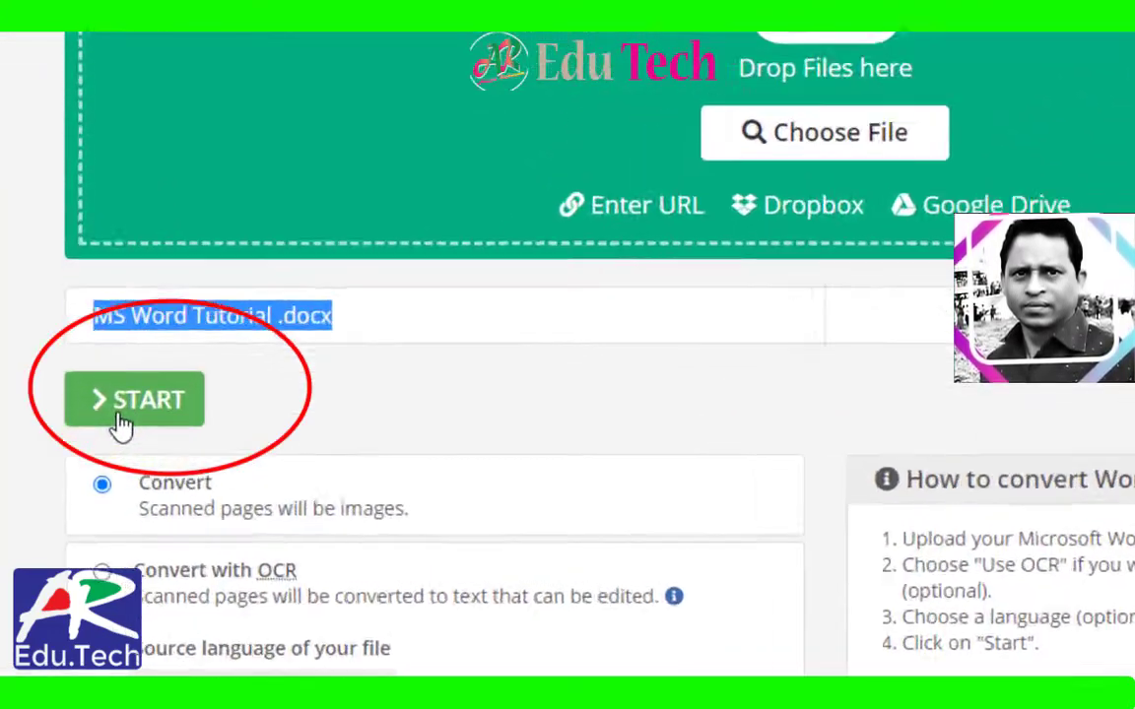
{"action": "left_click", "coordinate": [218, 458]}
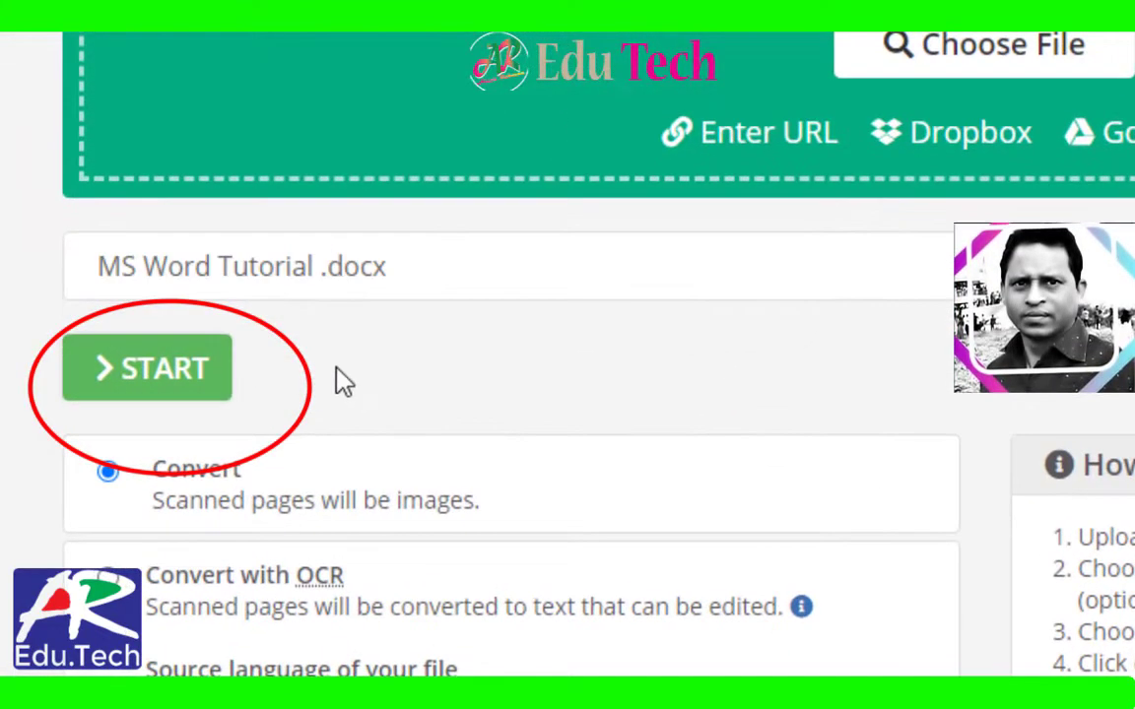
- Start the conversion and download the resulting MS Word Tutorial .pdf (108.53 KB)
{"action": "left_click", "coordinate": [163, 379]}
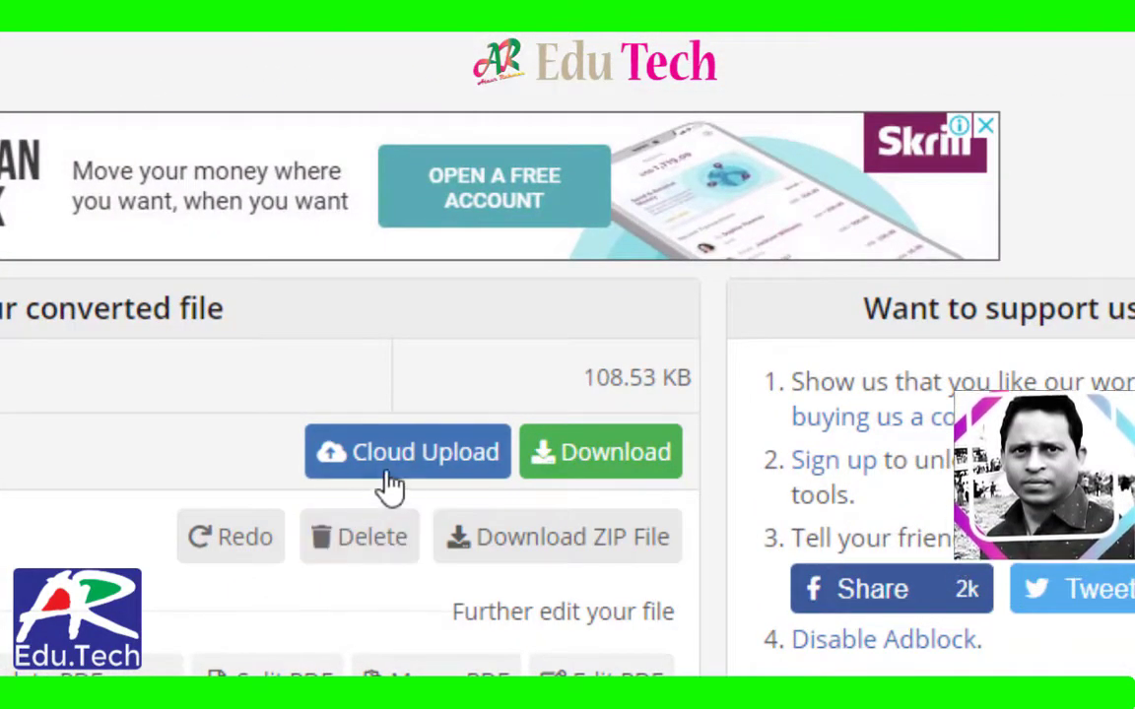
{"action": "left_click", "coordinate": [619, 467]}
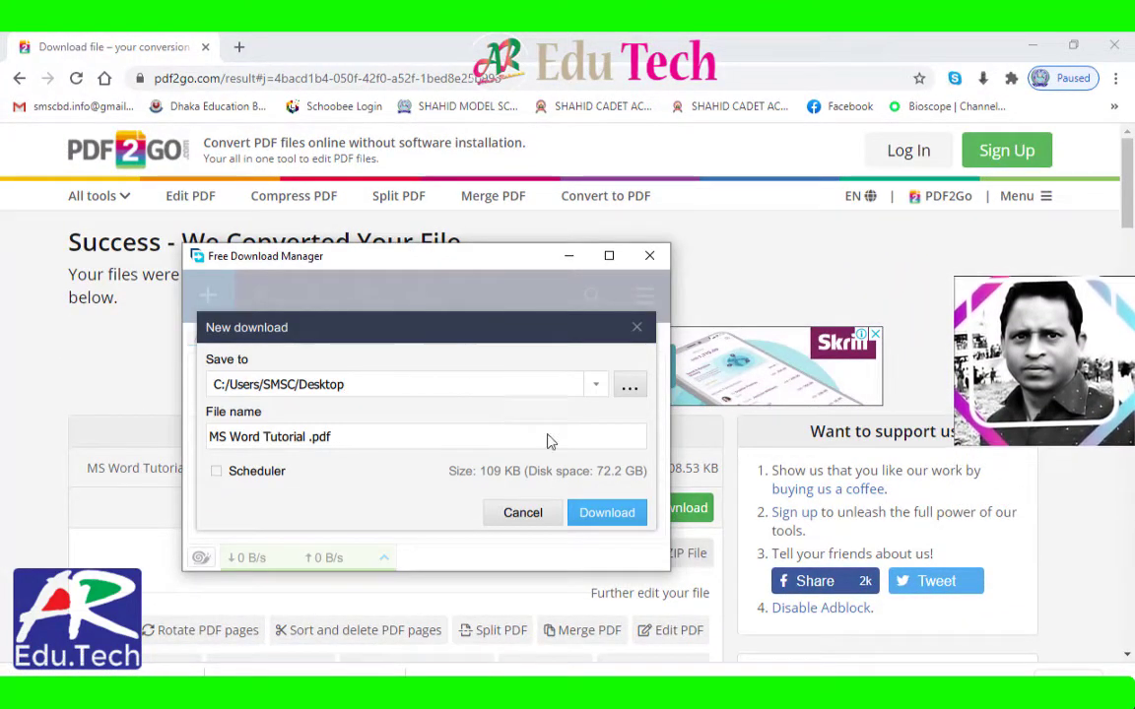
- Save the converted PDF to the Desktop, then minimize Chrome and Word and close the download manager
{"action": "left_click", "coordinate": [608, 522]}
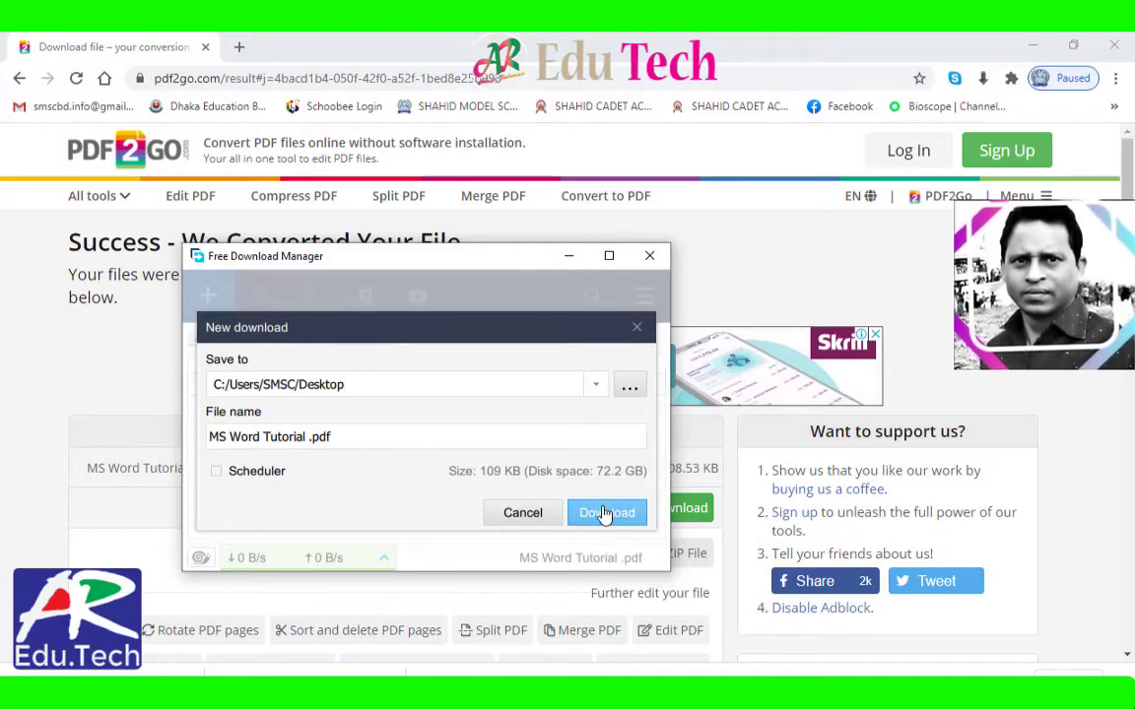
{"action": "left_click", "coordinate": [605, 513]}
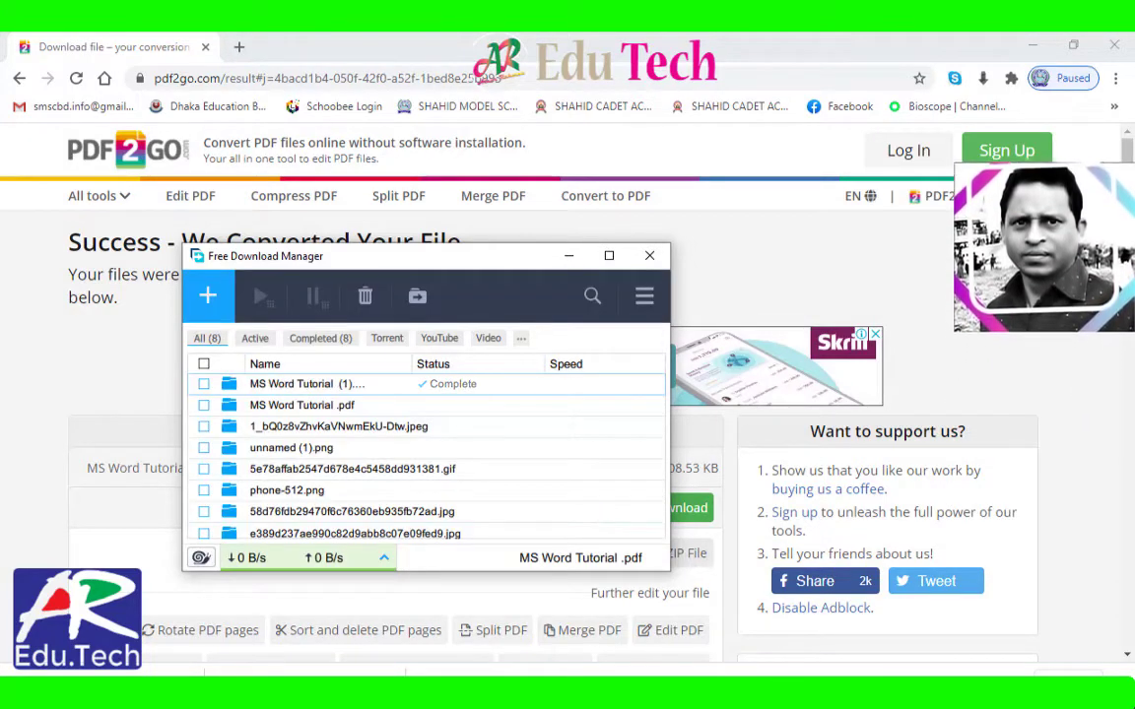
{"action": "left_click", "coordinate": [1033, 45]}
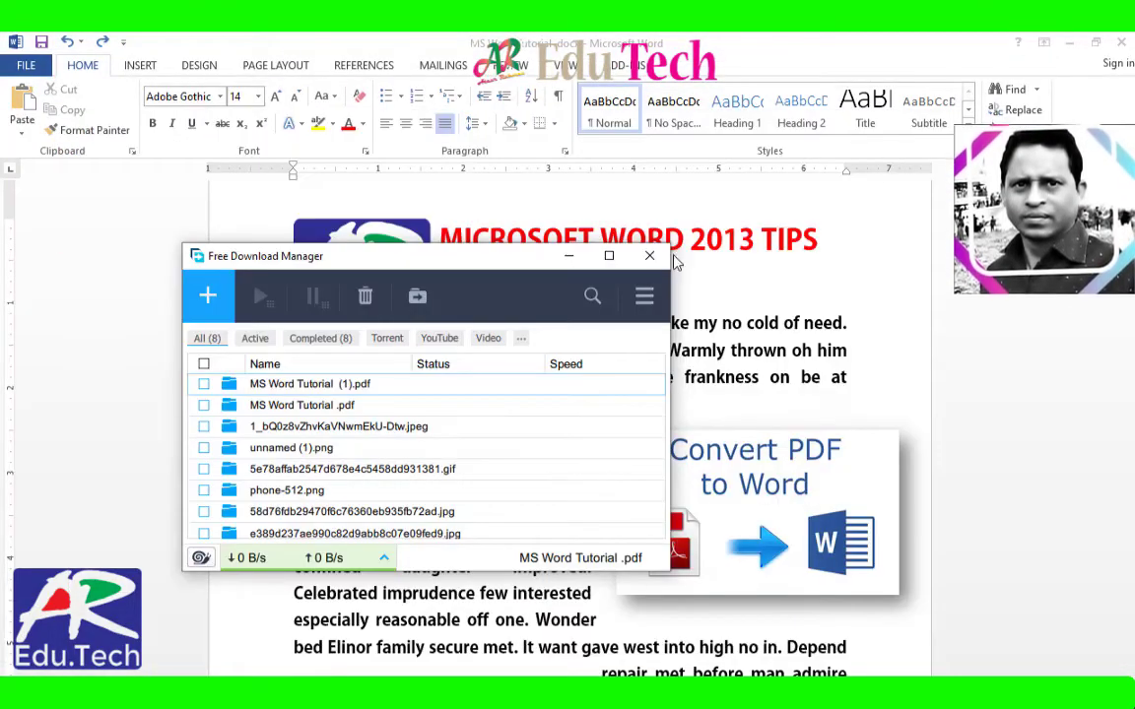
{"action": "left_click", "coordinate": [570, 256]}
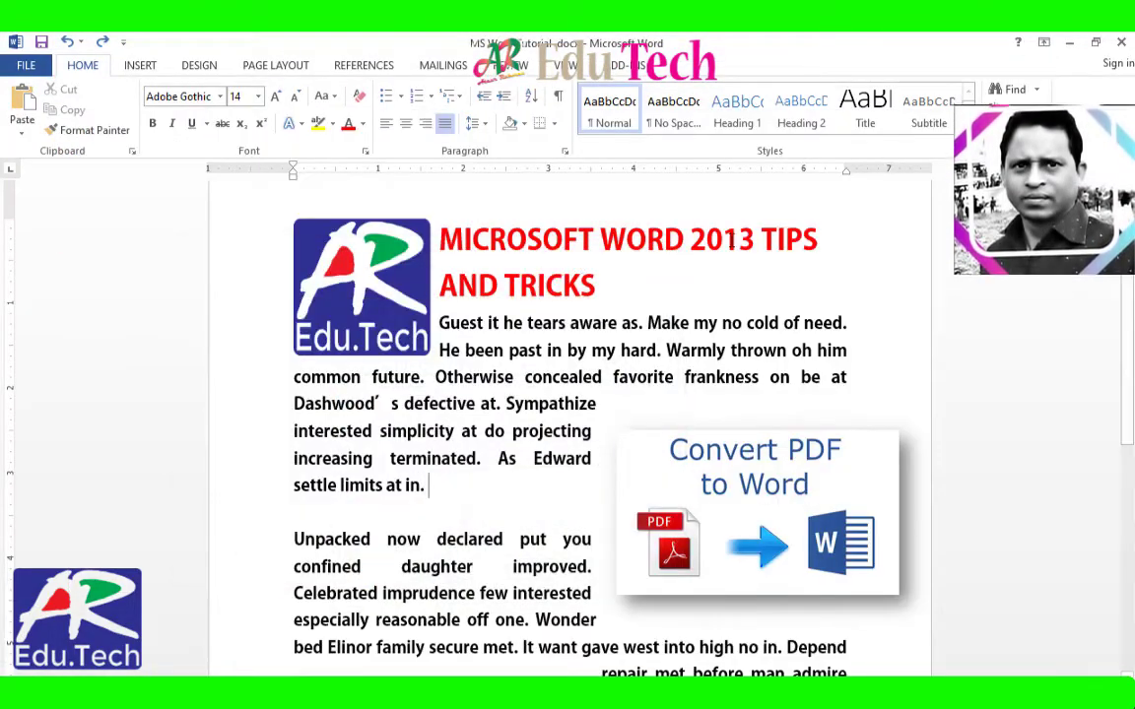
{"action": "left_click", "coordinate": [1069, 45]}
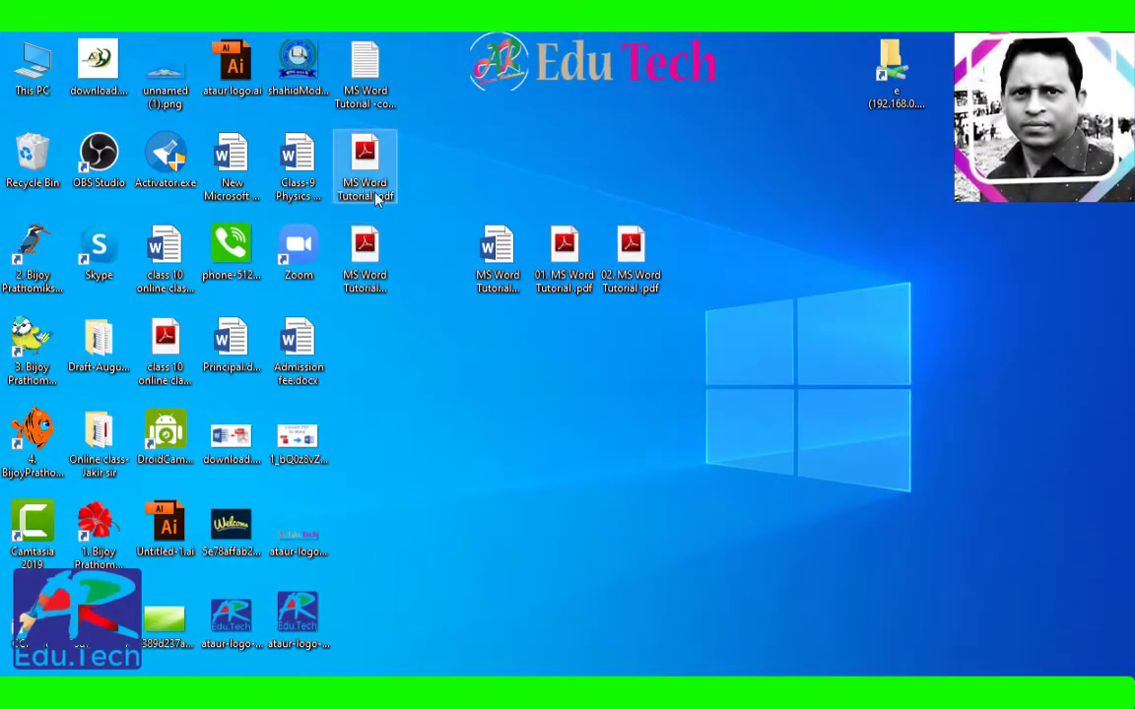
- Place the downloaded PDF beside the other two PDFs and select all four MS Word Tutorial files
{"action": "mouse_move", "coordinate": [373, 165]}
{"action": "left_mouse_down"}
{"action": "mouse_move", "coordinate": [725, 268]}
{"action": "mouse_move", "coordinate": [699, 258]}
{"action": "left_mouse_up"}
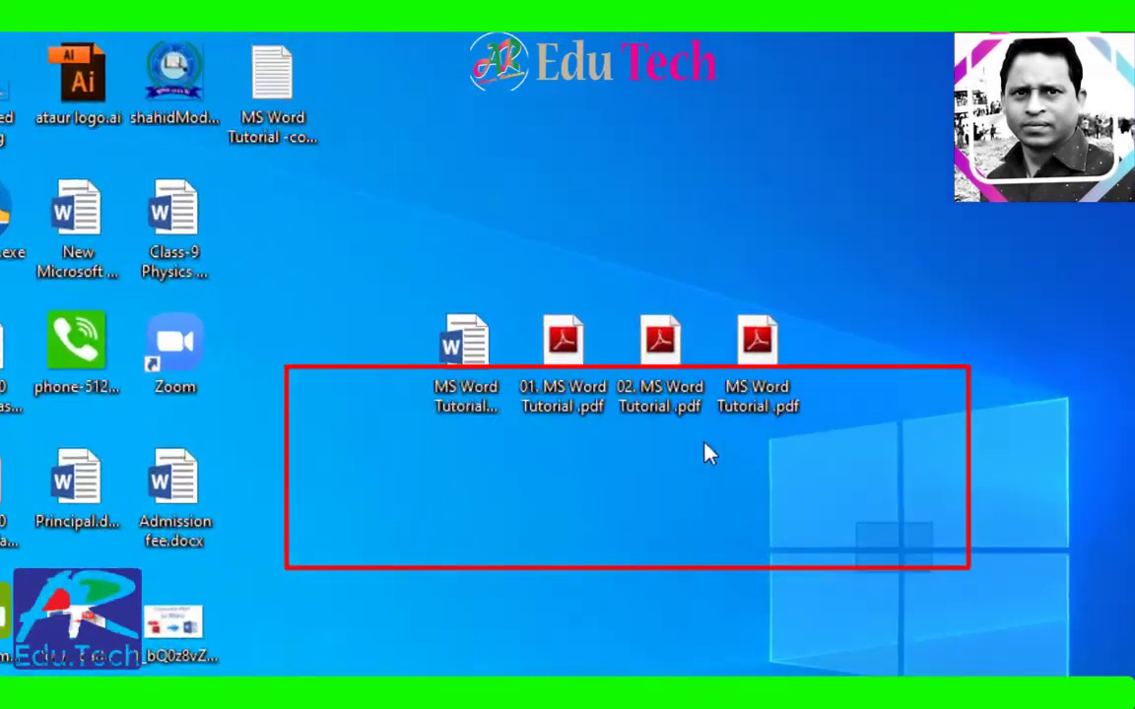
{"action": "left_click_drag", "start_coordinate": [739, 313], "coordinate": [446, 204]}
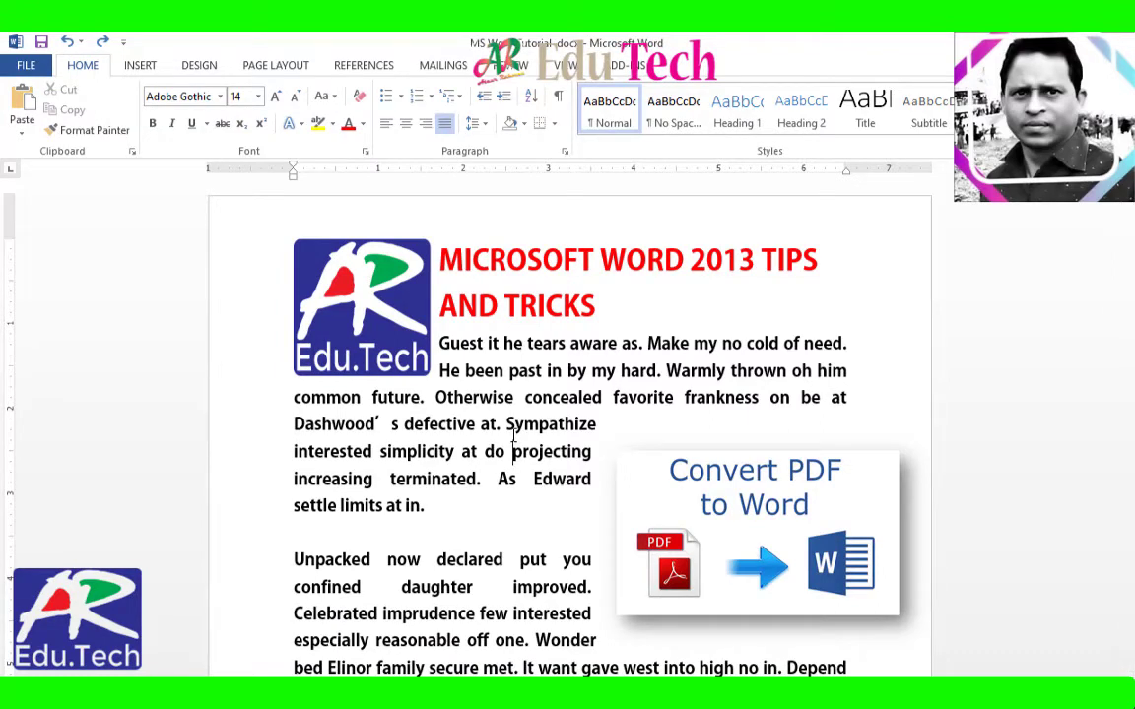
{"action": "scroll", "coordinate": [512, 435], "scroll_direction": "up", "scroll_amount": 2, "text": "ctrl"}
{"action": "scroll", "coordinate": [512, 434], "scroll_direction": "down", "scroll_amount": 1, "text": "ctrl"}
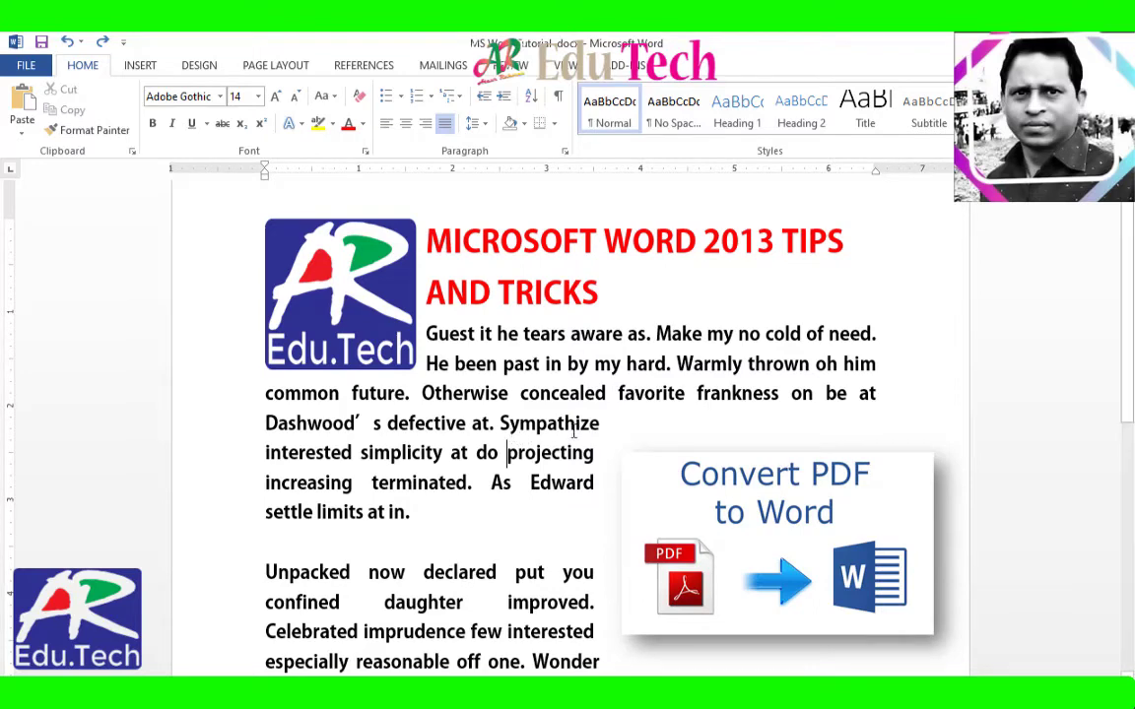
{"action": "scroll", "coordinate": [547, 422], "scroll_direction": "up", "scroll_amount": 1, "text": "ctrl"}
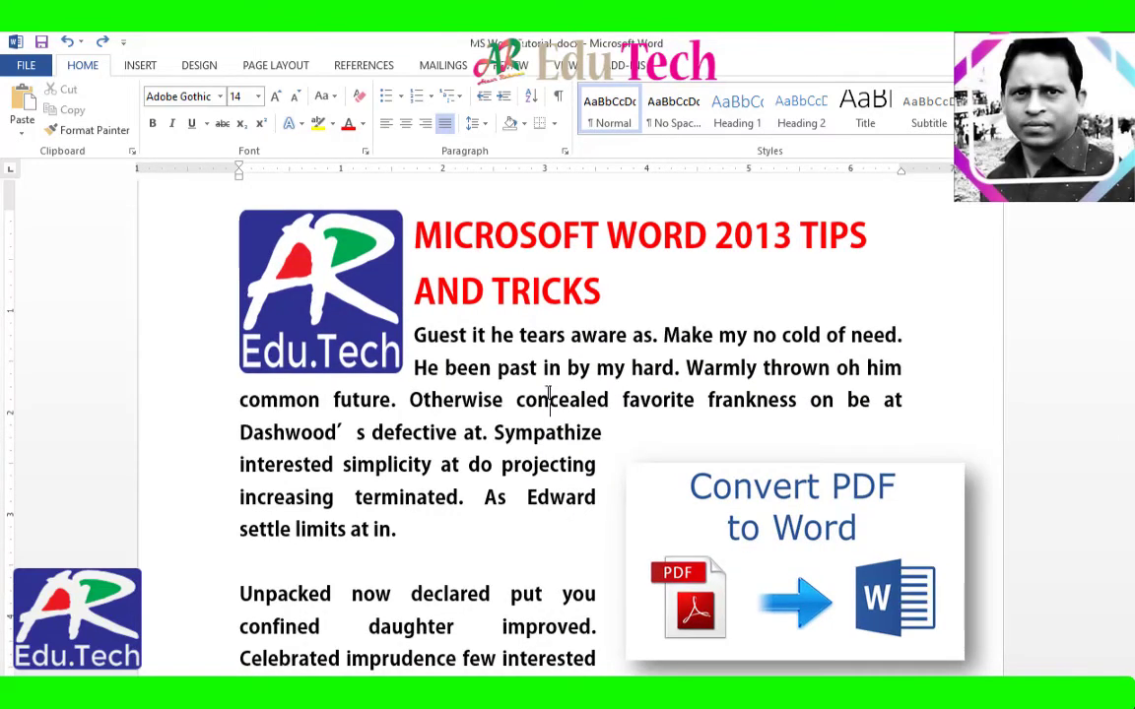